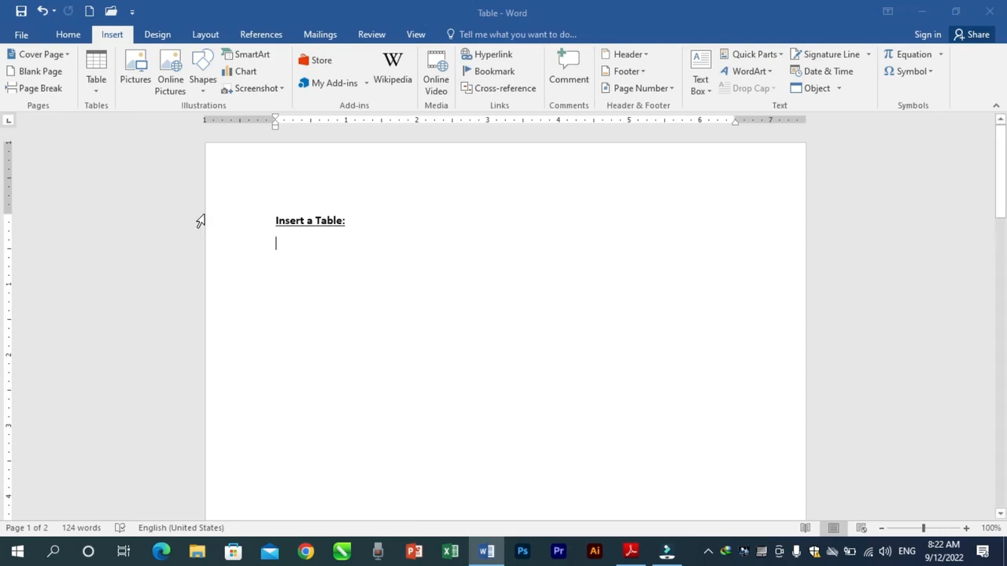
# Insert a table of 10 columns and 8 rows below the "Insert a Table:" heading.
pyautogui.click(69, 35)
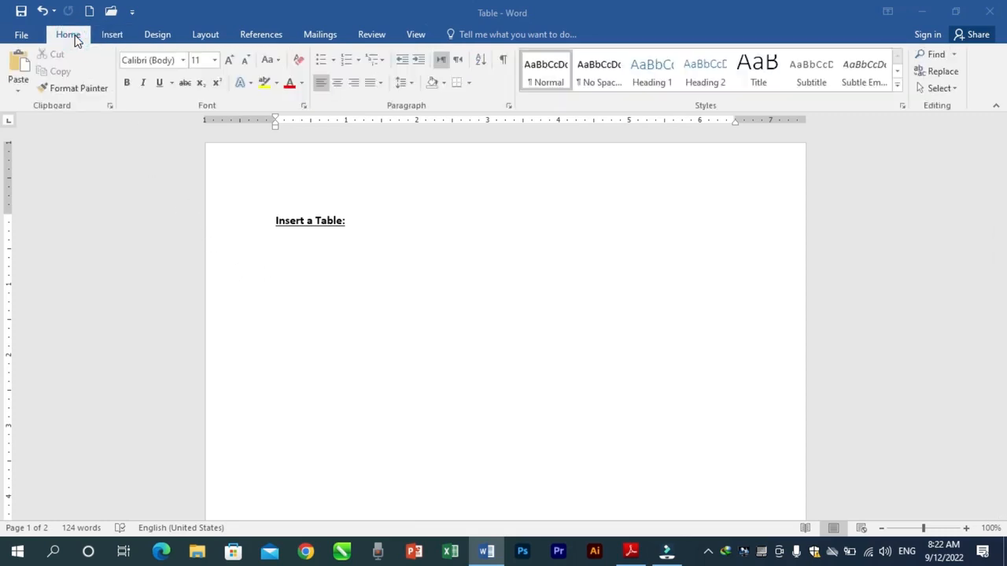
pyautogui.click(109, 36)
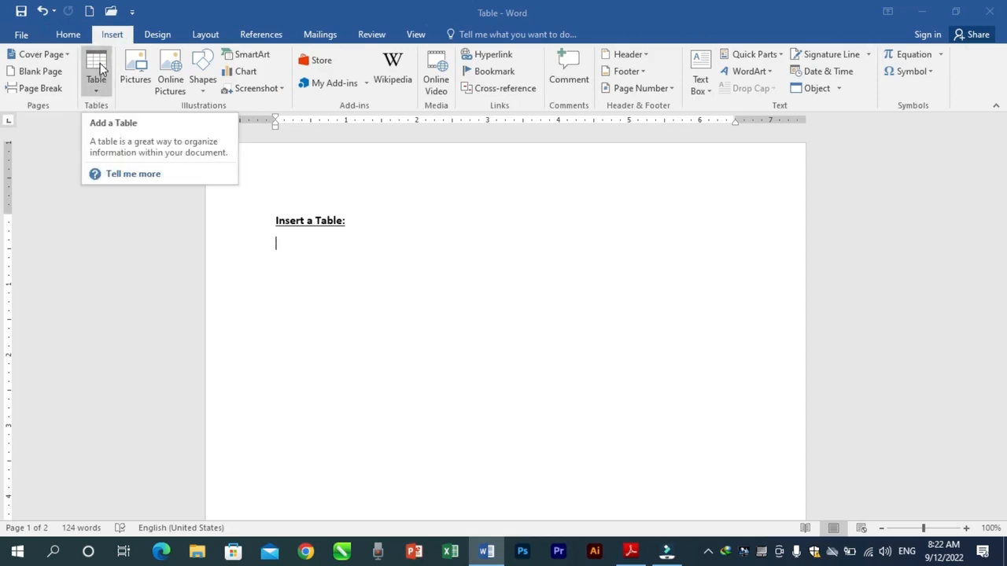
pyautogui.click(101, 69)
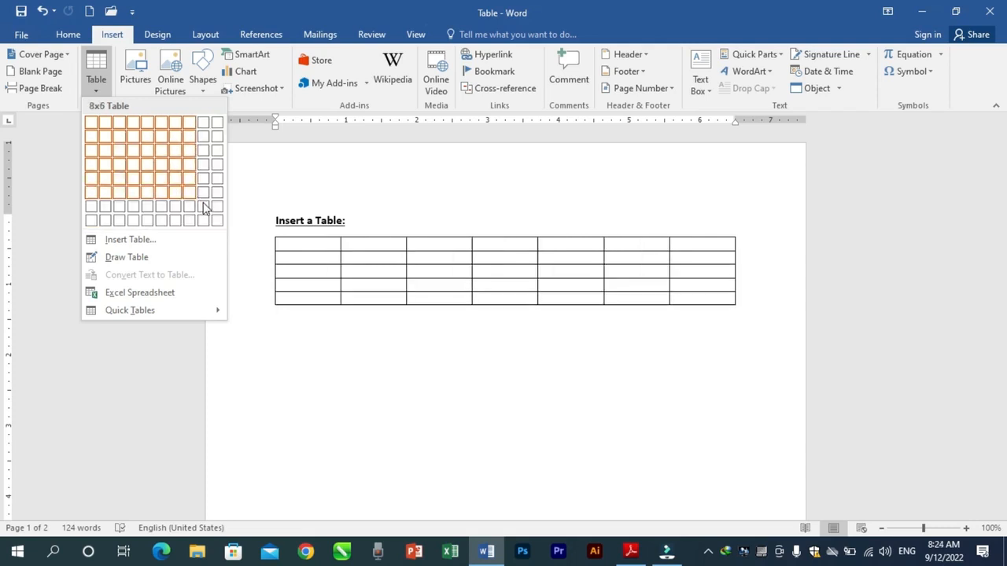
pyautogui.click(218, 227)
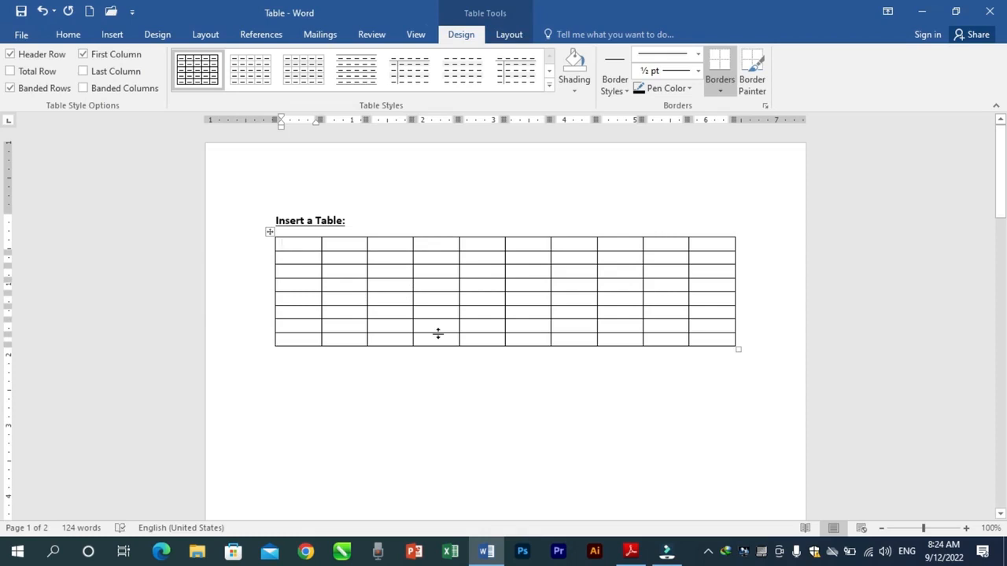
# Add four rows at the end of the table by advancing past its last cell.
pyautogui.click(700, 342)
pyautogui.press('Tab')
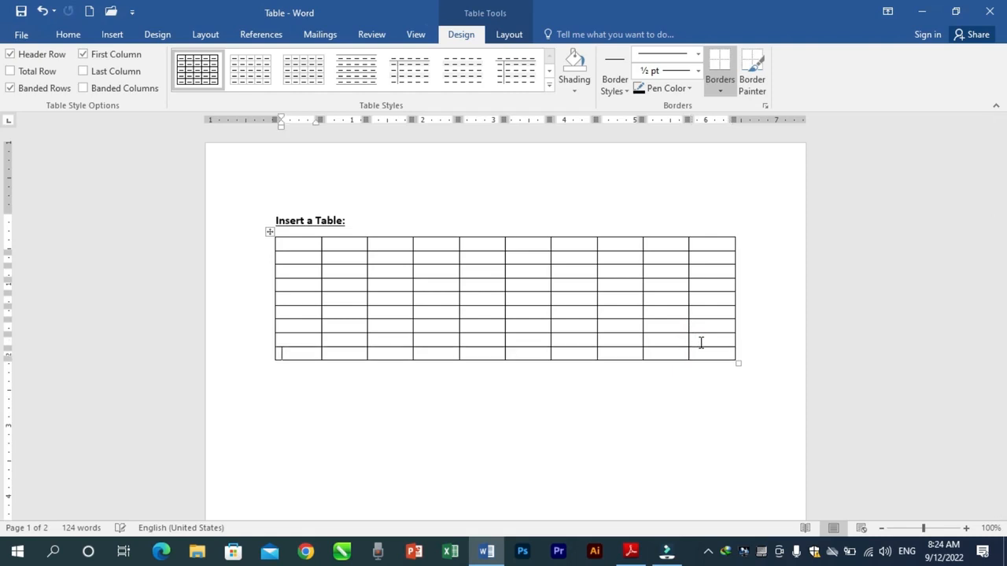
pyautogui.press('Tab')
pyautogui.press('Tab')
pyautogui.press('Tab')
pyautogui.press('Tab')
pyautogui.press('Tab')
pyautogui.press('Tab')
pyautogui.press('Tab')
pyautogui.press('Tab')
pyautogui.press('Tab')
pyautogui.press('Tab')
pyautogui.press('Tab')
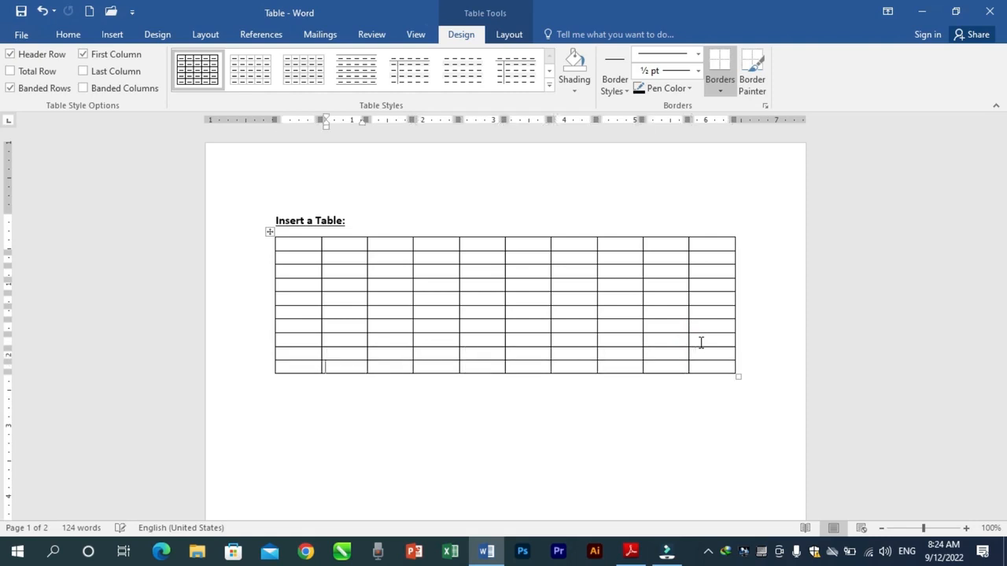
pyautogui.press('Tab')
pyautogui.press('Tab')
pyautogui.press('Tab')
pyautogui.press('Tab')
pyautogui.press('Tab')
pyautogui.press('Tab')
pyautogui.press('Tab')
pyautogui.press('Tab')
pyautogui.press('Tab')
pyautogui.press('Tab')
pyautogui.press('Tab')
pyautogui.press('Tab')
pyautogui.press('Tab')
pyautogui.press('Tab')
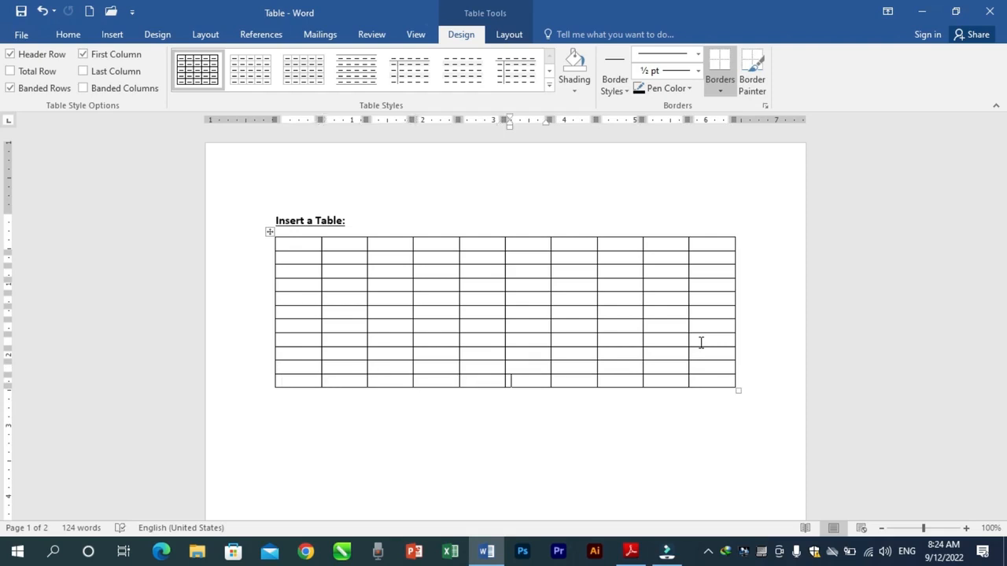
pyautogui.press('Tab')
pyautogui.press('Tab')
pyautogui.press('Tab')
pyautogui.press('Tab')
pyautogui.press('Tab')
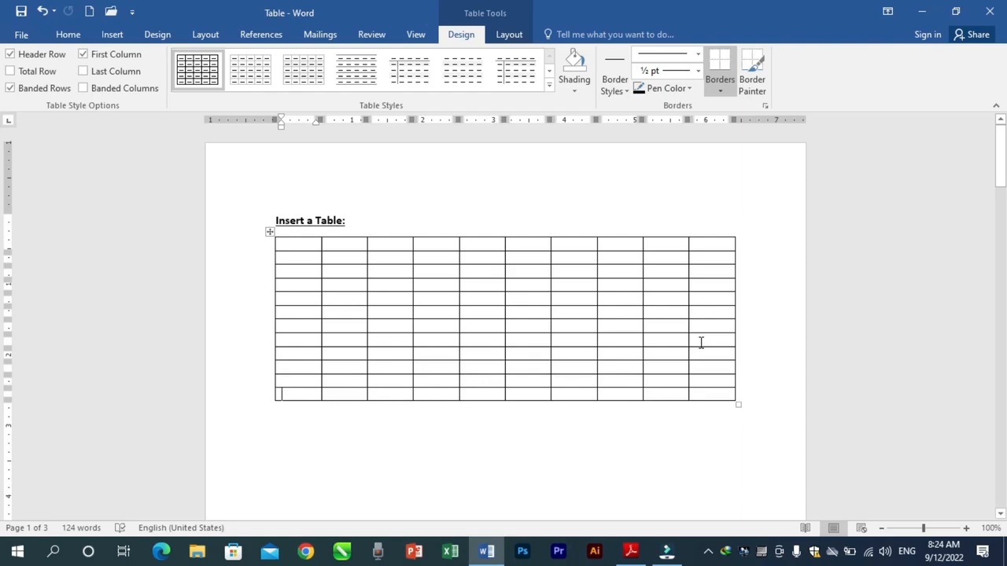
# Select the entire 10-column table and delete it from the document.
pyautogui.click(269, 232)
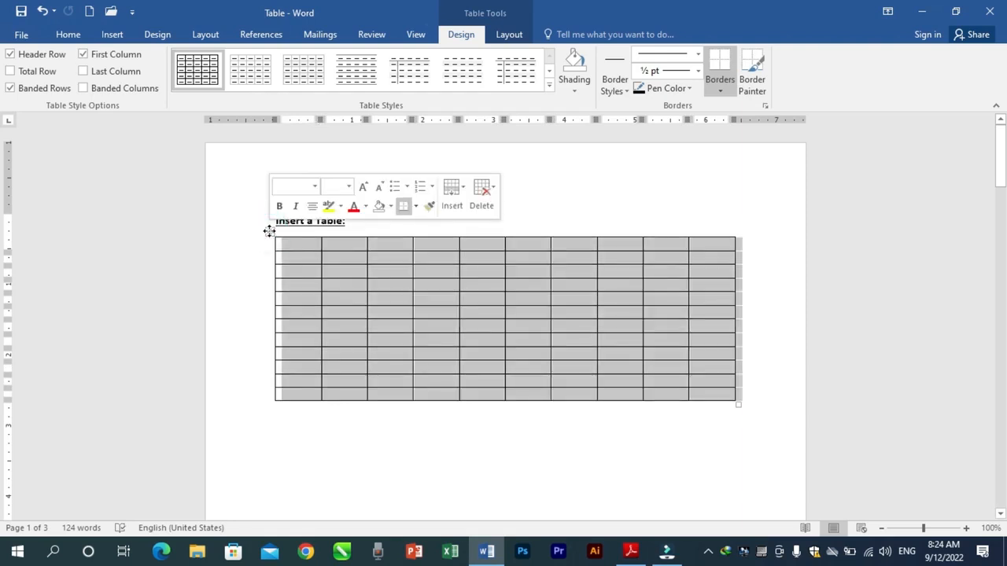
pyautogui.click(494, 188)
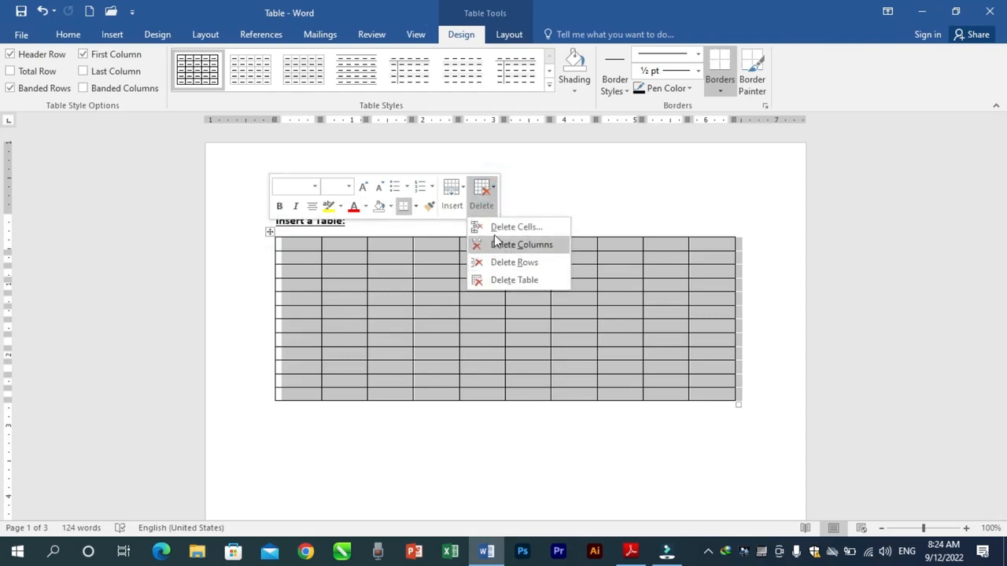
pyautogui.click(493, 280)
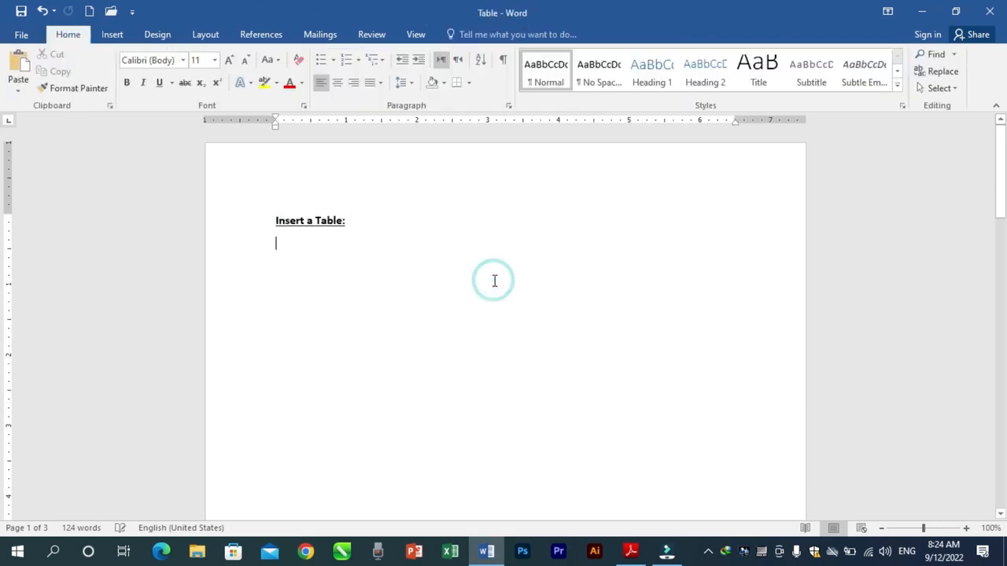
# Insert a table with 5 columns and 2 rows, using a fixed column width of Auto.
pyautogui.click(112, 36)
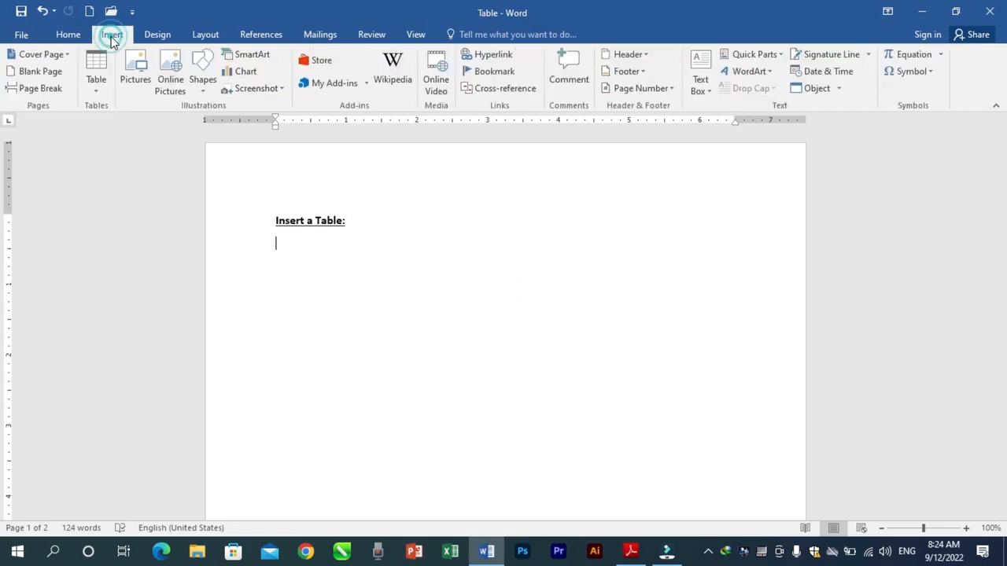
pyautogui.click(95, 91)
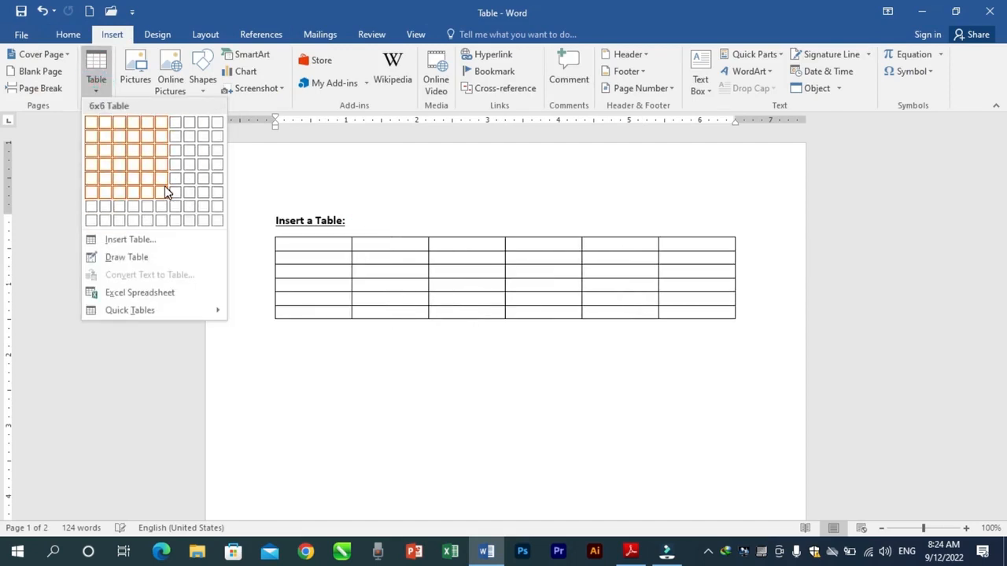
pyautogui.click(134, 243)
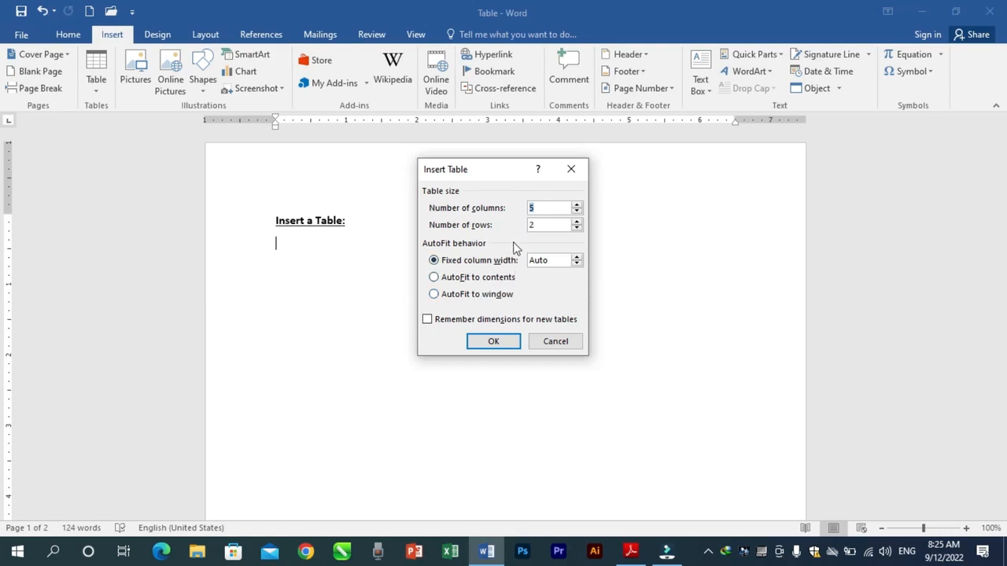
pyautogui.click(502, 344)
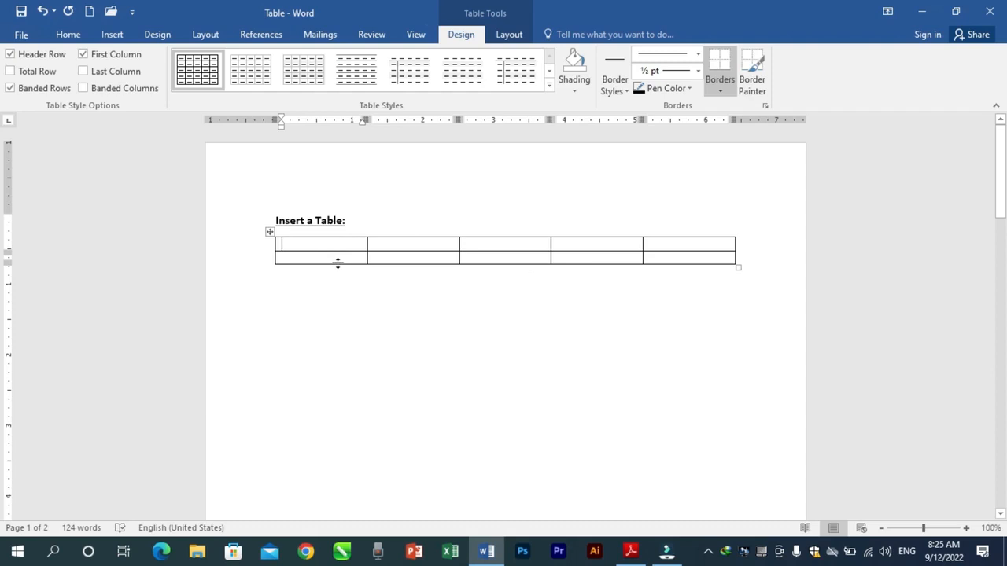
# Delete the whole fixed-width table below the heading.
pyautogui.click(291, 297)
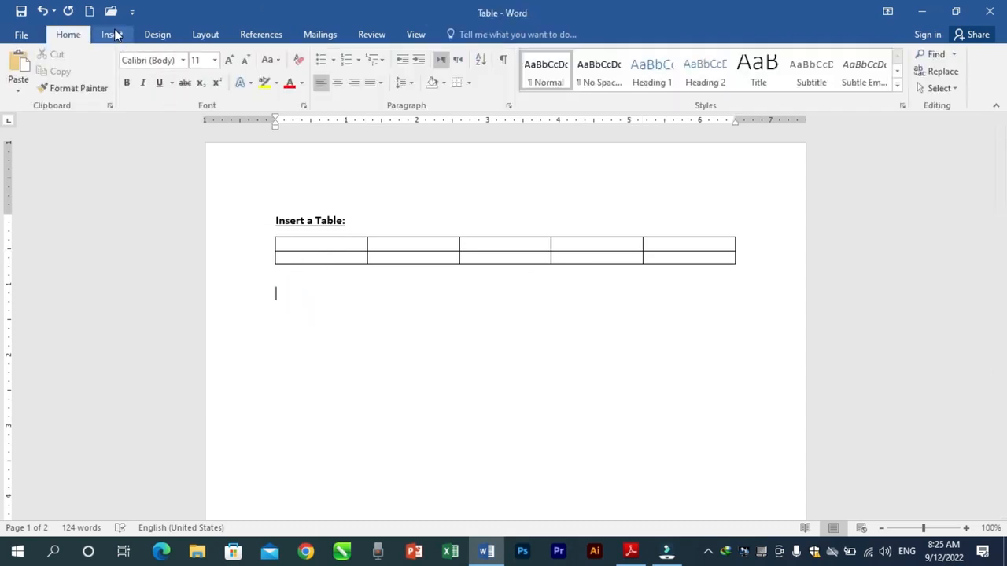
pyautogui.click(271, 232)
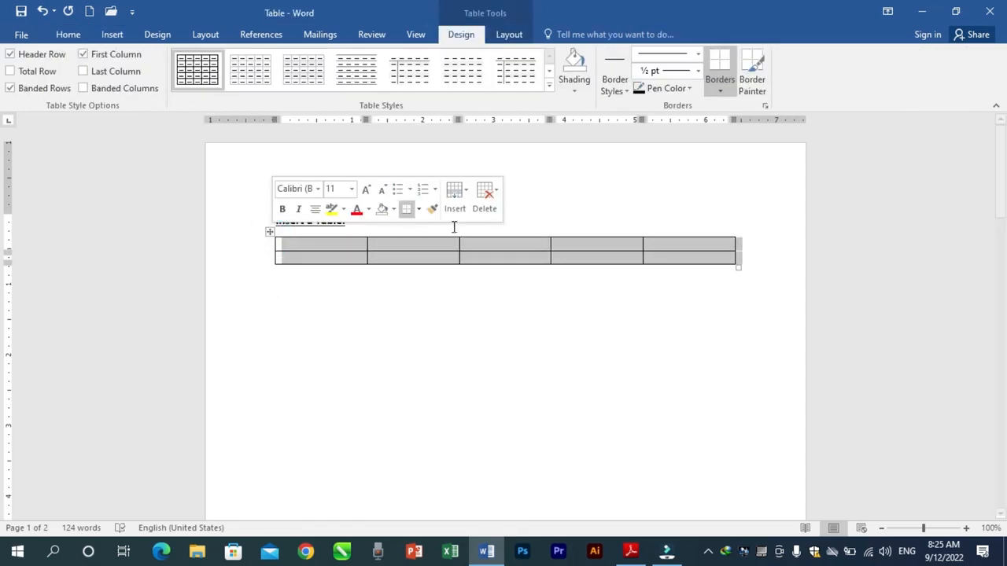
pyautogui.click(491, 203)
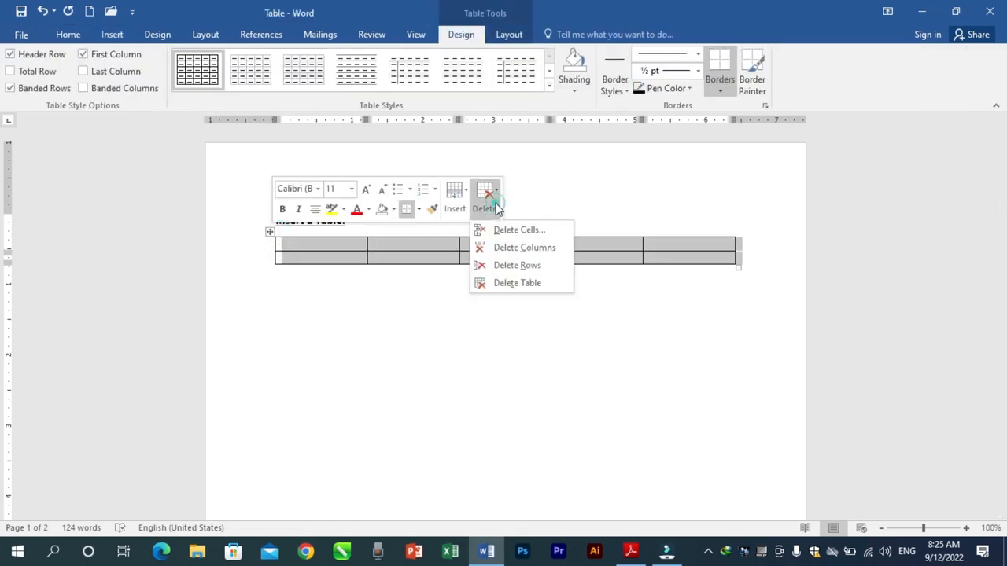
pyautogui.click(516, 283)
# Insert a table with 5 columns and 2 rows, using the AutoFit to contents behavior.
pyautogui.click(119, 35)
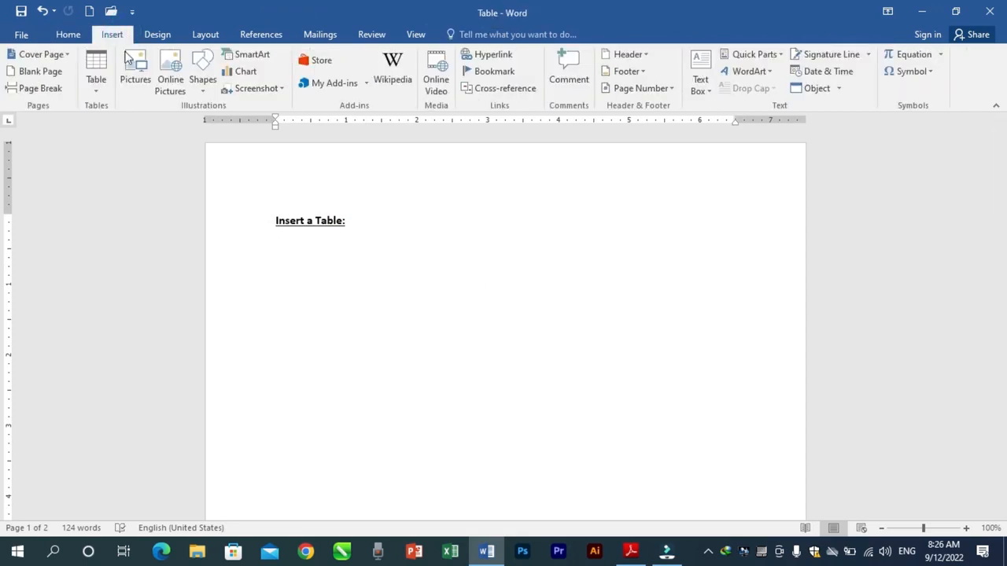
pyautogui.click(97, 86)
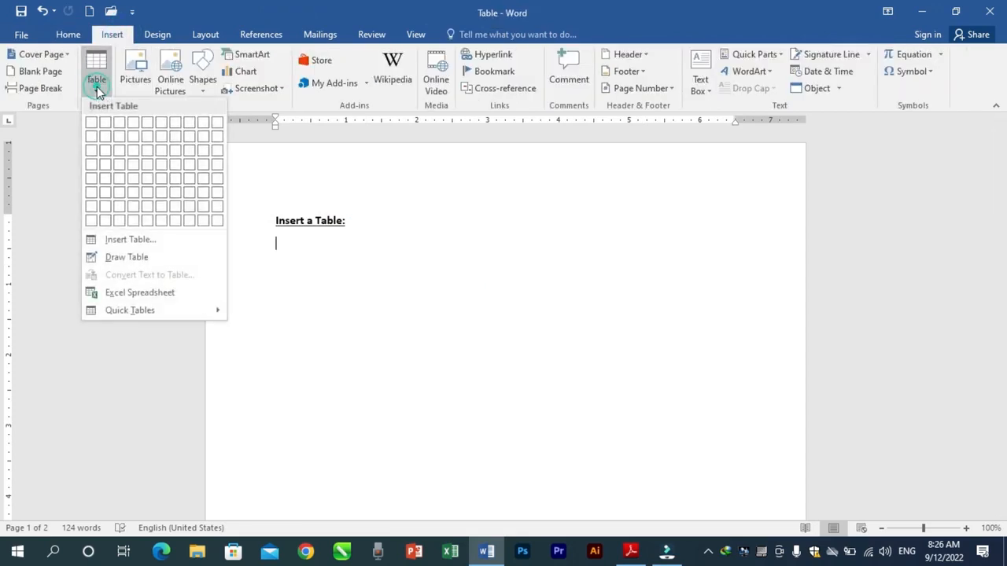
pyautogui.click(113, 239)
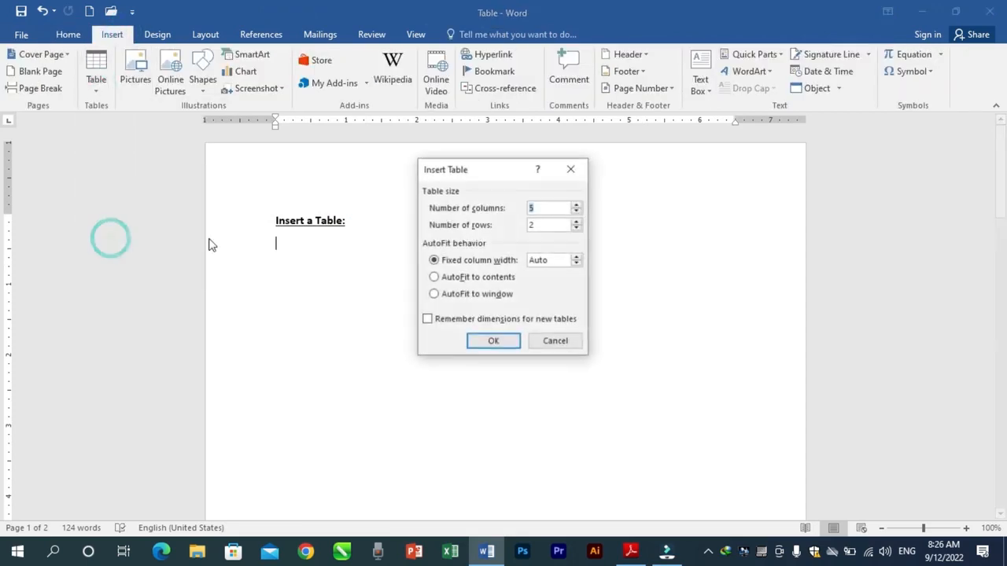
pyautogui.click(437, 280)
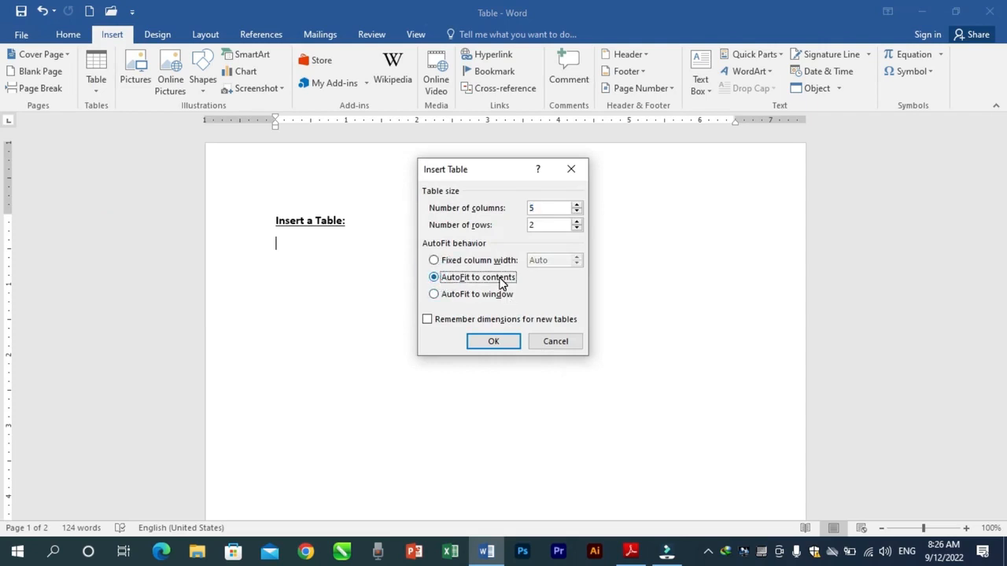
pyautogui.click(493, 341)
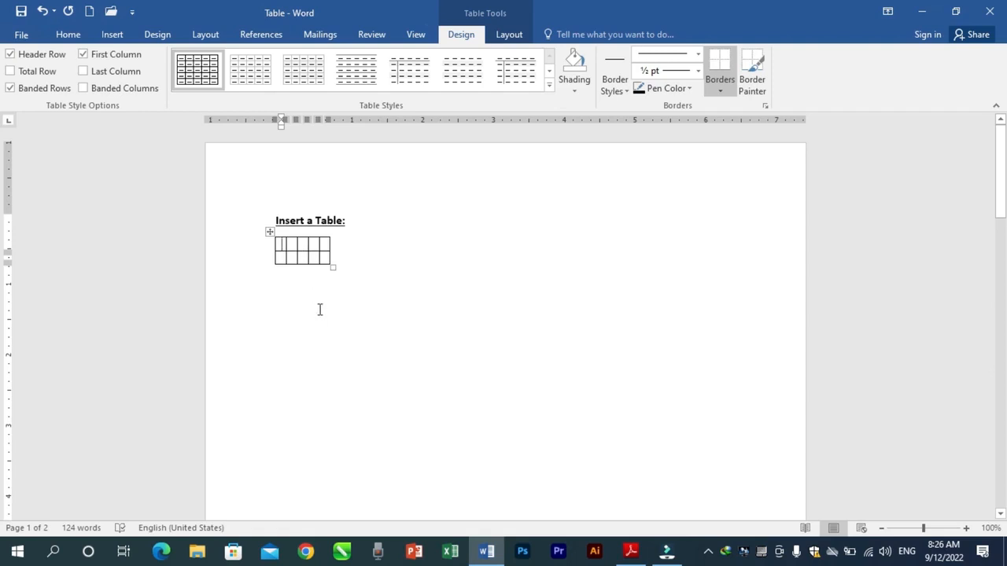
# Fill the first three cells of the table's top row with Abc, Abcdef and 123456789.
pyautogui.write('abc')
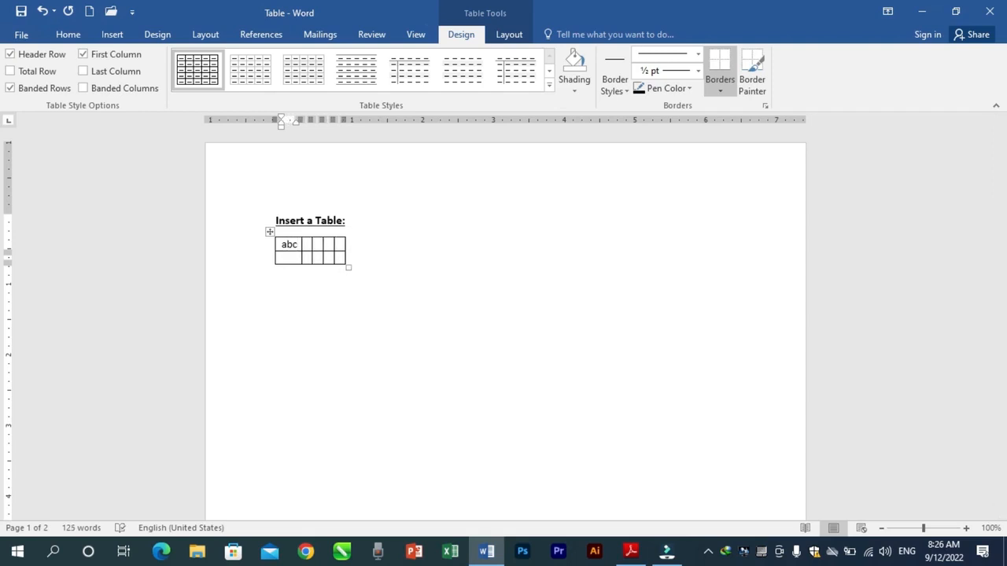
pyautogui.press('Tab')
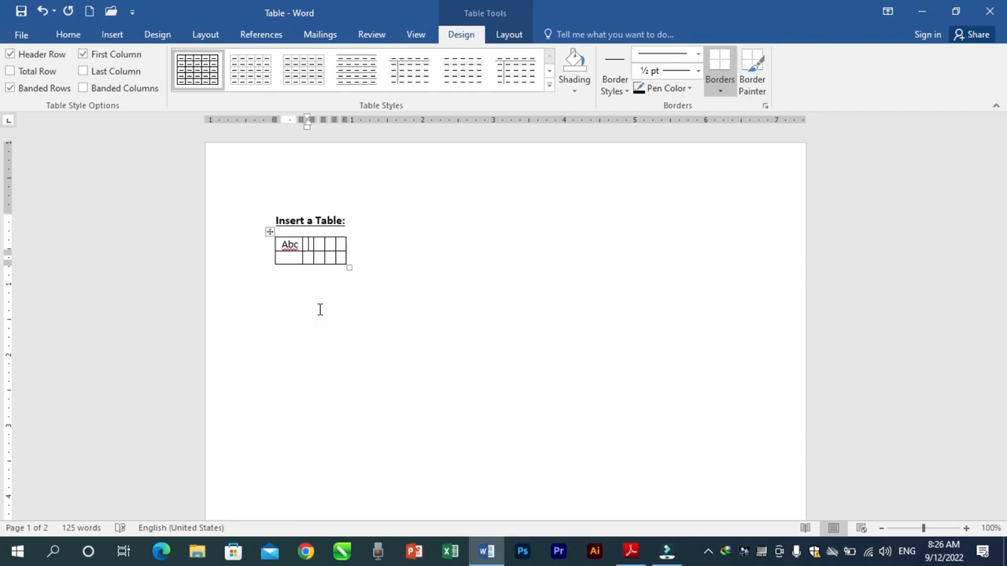
pyautogui.write('abcdef')
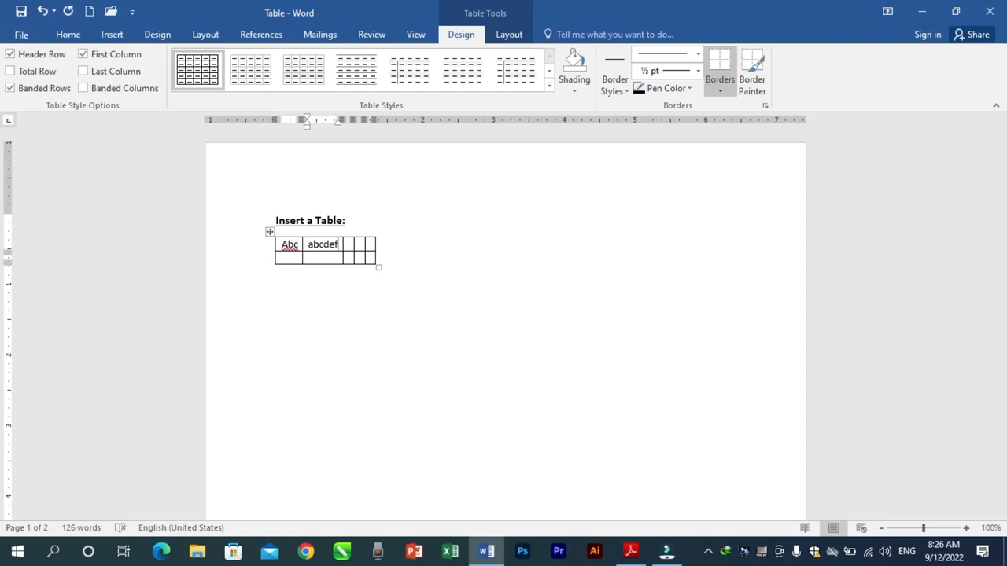
pyautogui.press('Tab')
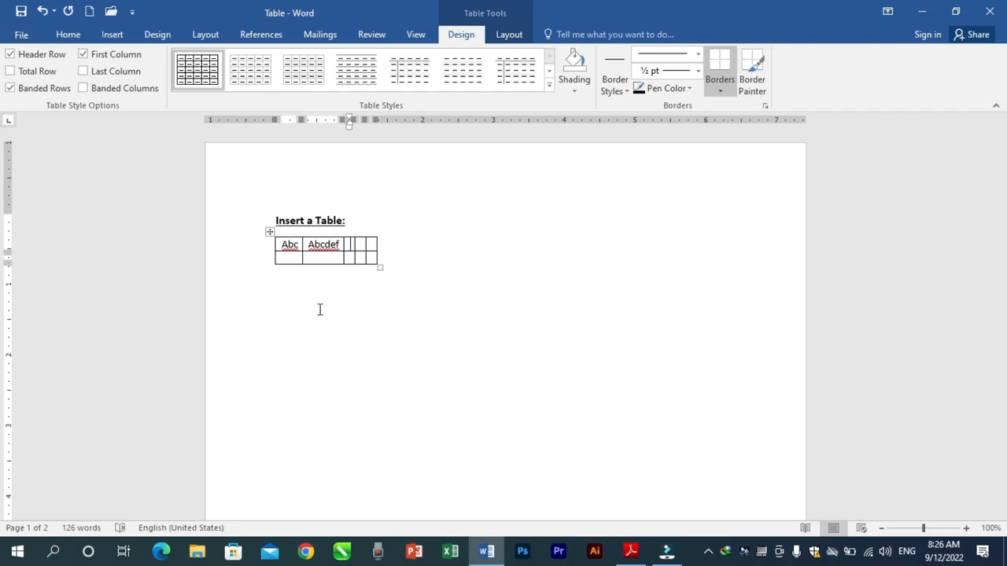
pyautogui.write('123456789')
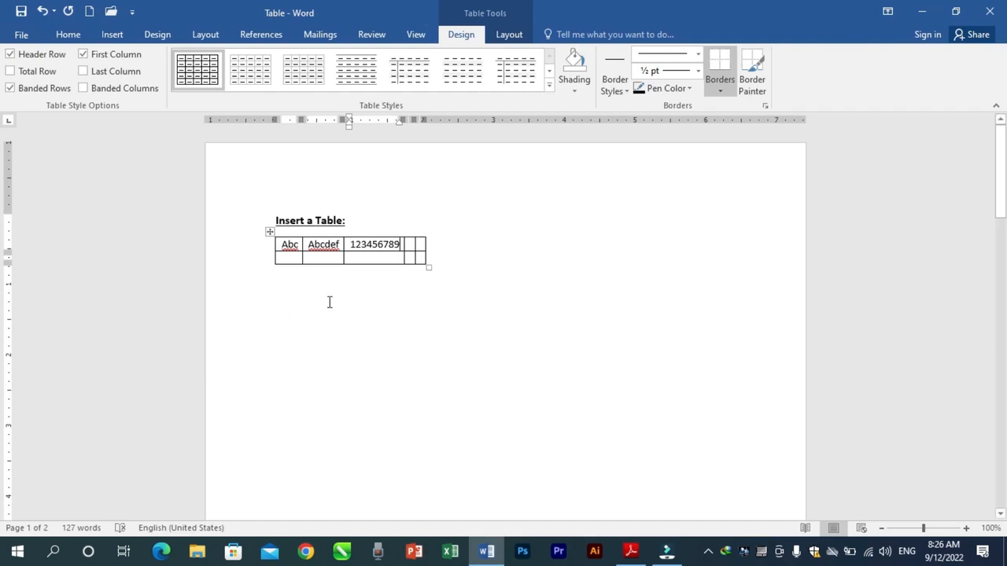
# Delete the whole content-fitted table, including its sample text.
pyautogui.click(269, 234)
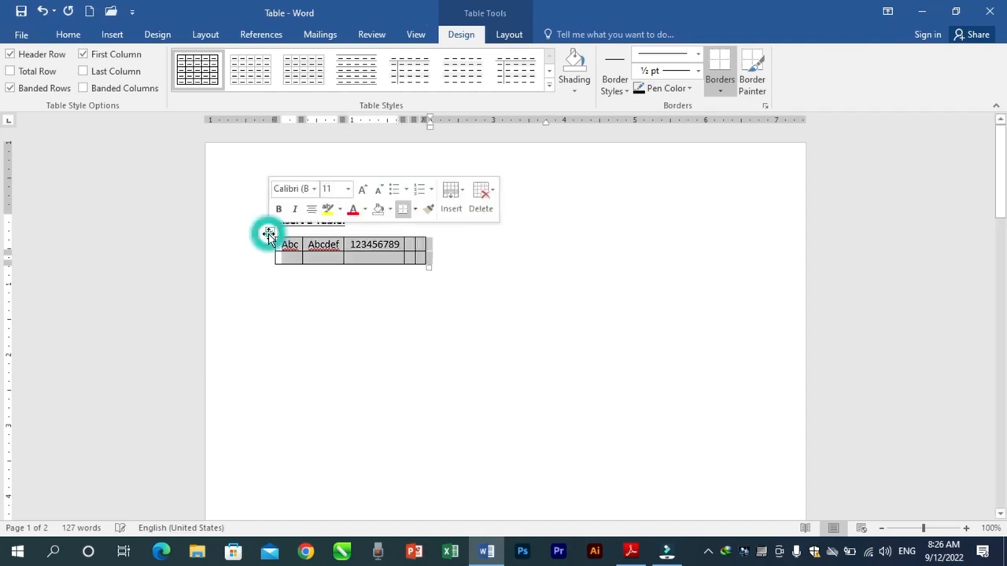
pyautogui.click(481, 210)
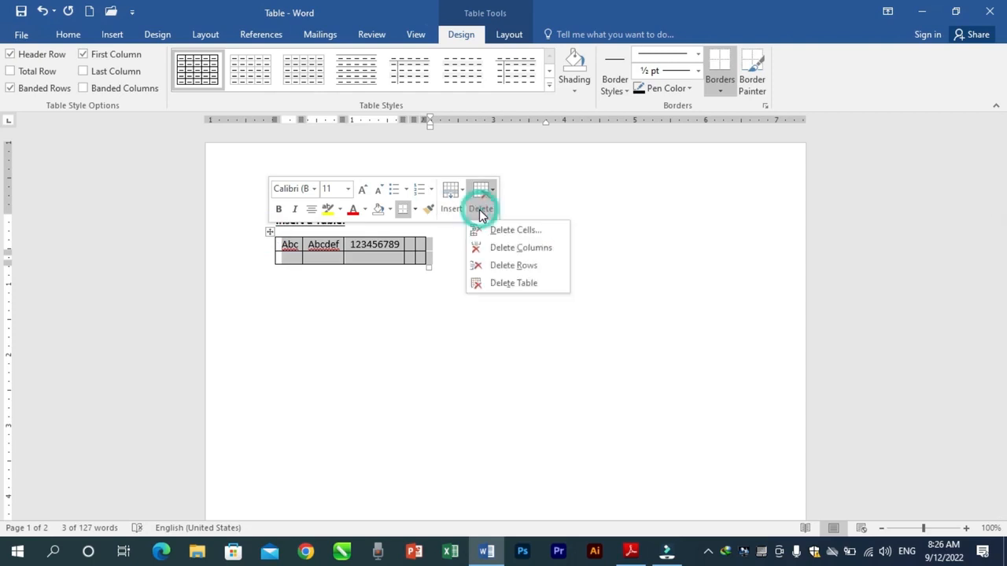
pyautogui.click(530, 283)
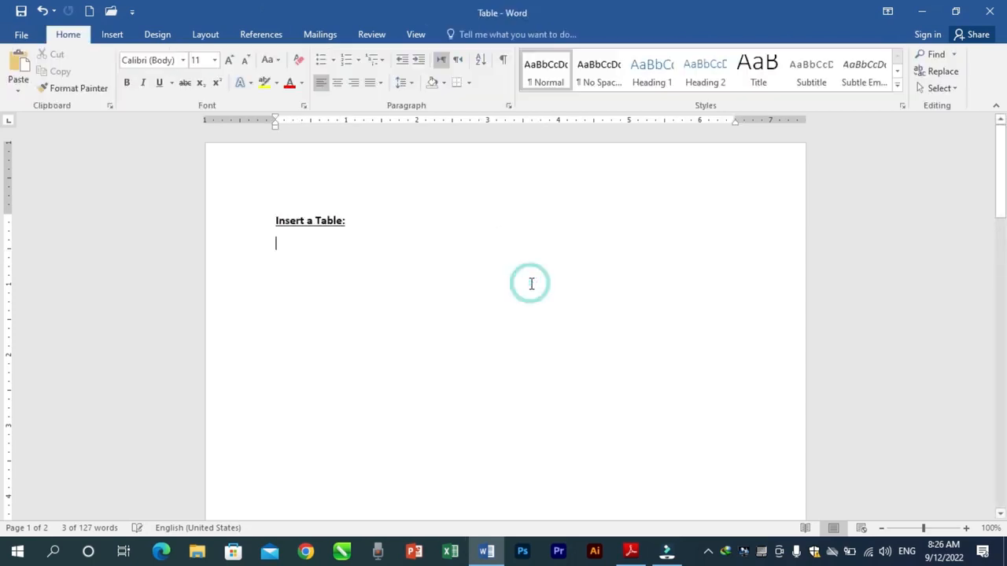
# Insert a table with 7 columns and 4 rows, using the AutoFit to window behavior.
pyautogui.click(111, 36)
pyautogui.click(100, 83)
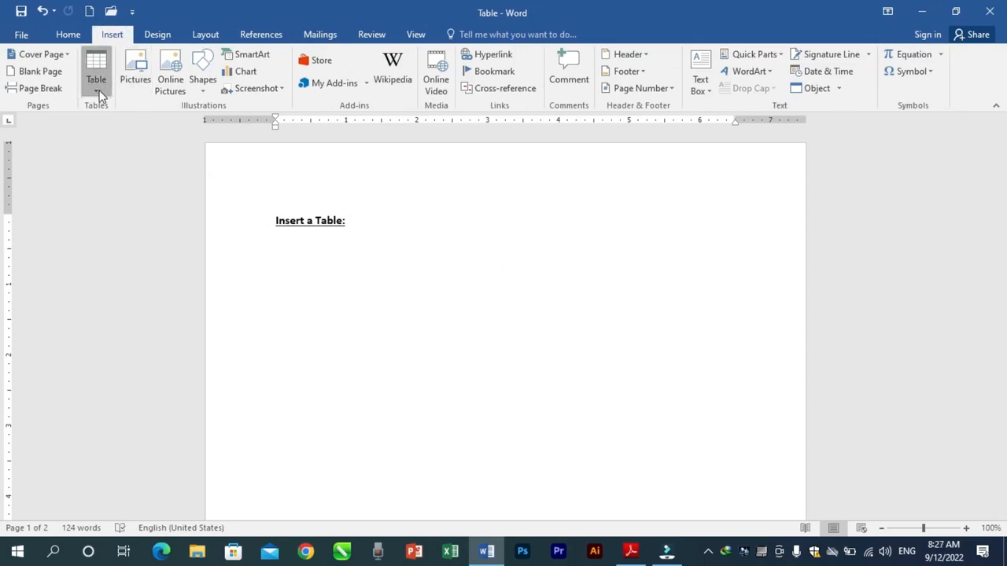
pyautogui.click(119, 239)
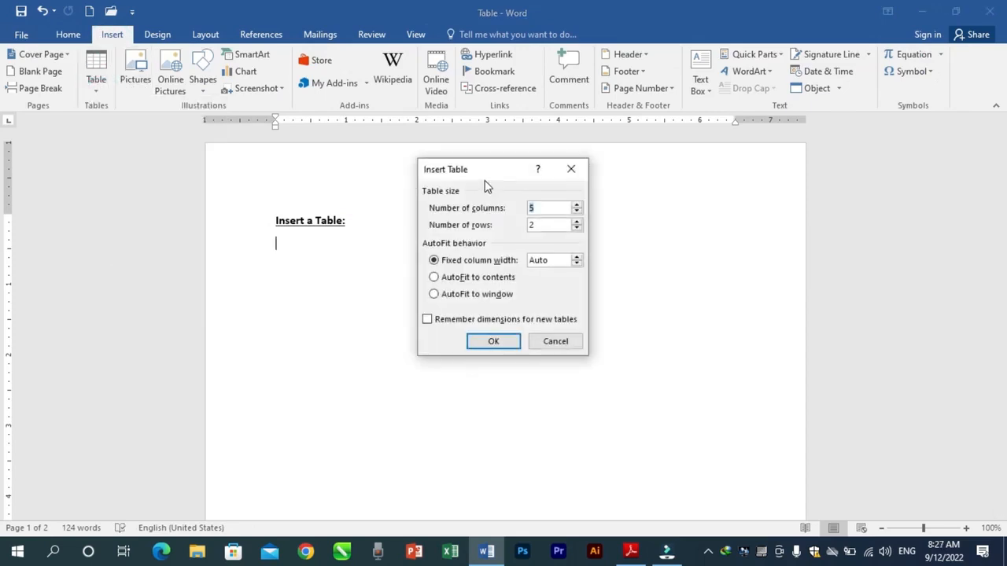
pyautogui.click(577, 205)
pyautogui.click(576, 205)
pyautogui.click(576, 221)
pyautogui.click(576, 222)
pyautogui.click(459, 299)
pyautogui.click(483, 342)
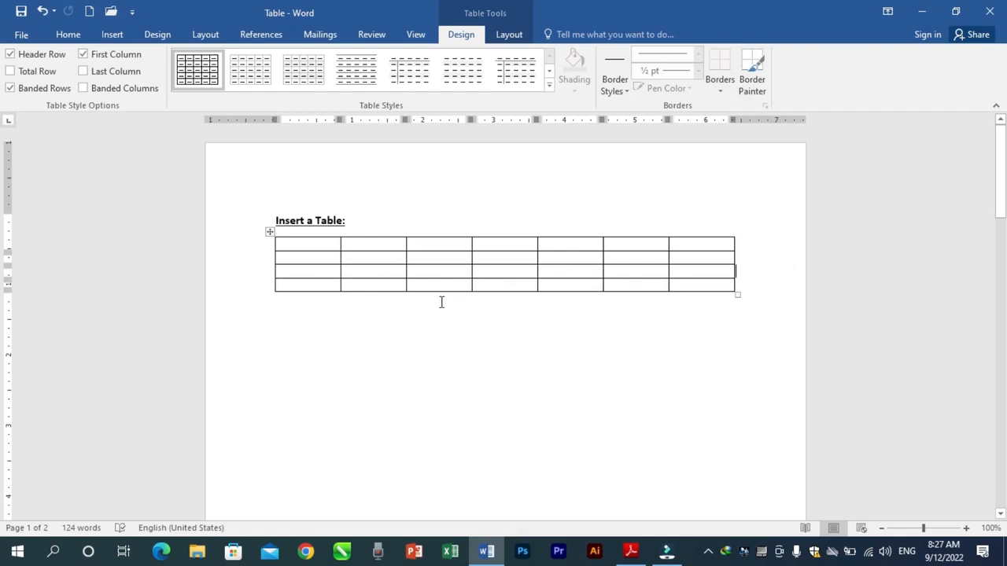
# Delete the whole window-fitted table with 7 columns and 4 rows.
pyautogui.click(269, 233)
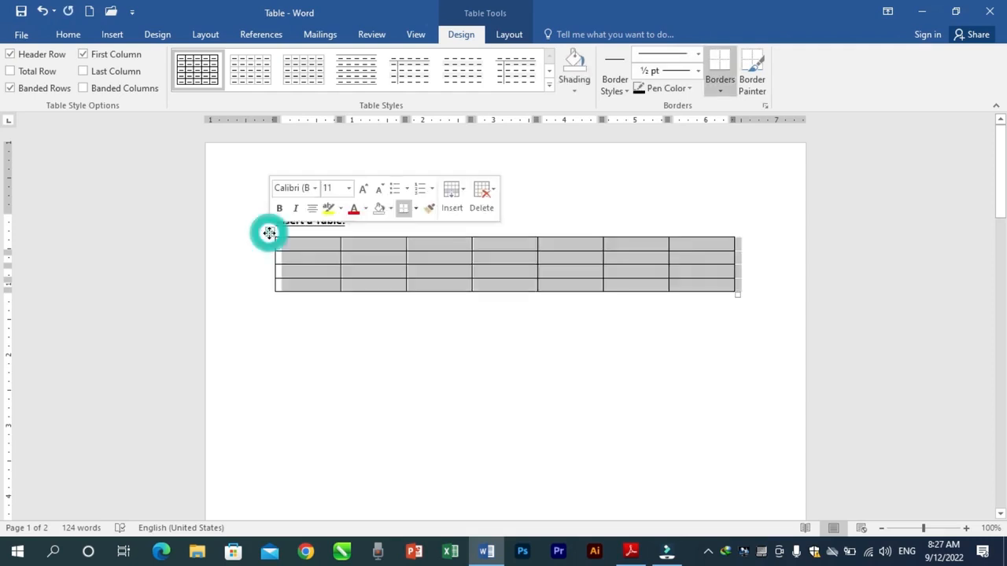
pyautogui.click(483, 208)
pyautogui.click(514, 279)
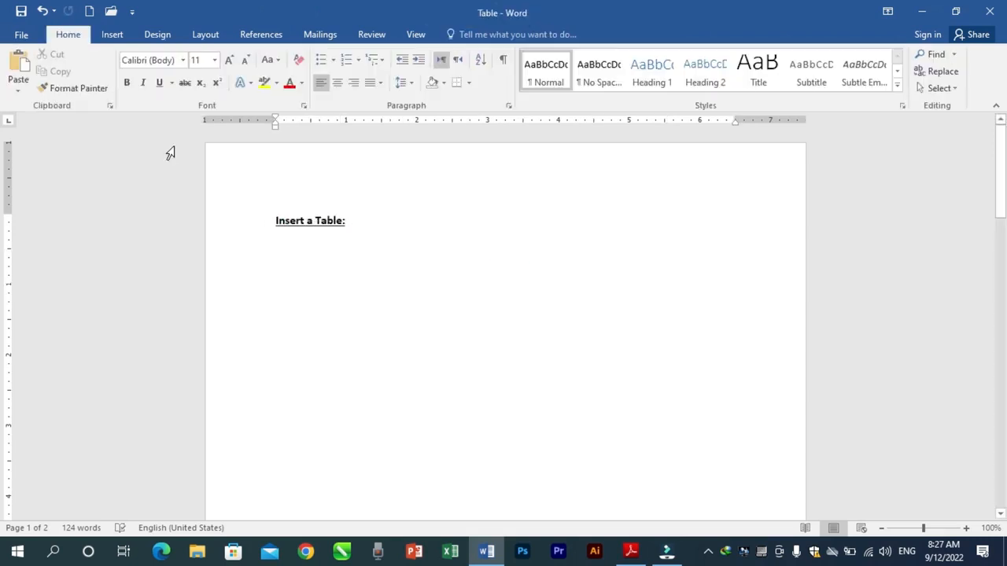
# Insert a table with 5 columns and 1 row below the Insert a Table heading, using the size grid.
pyautogui.click(112, 35)
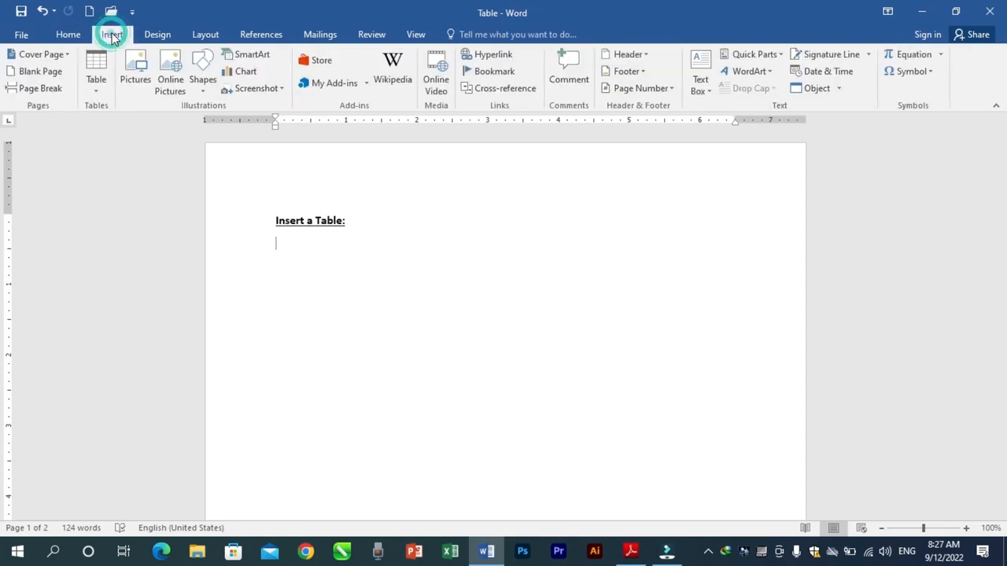
pyautogui.click(96, 92)
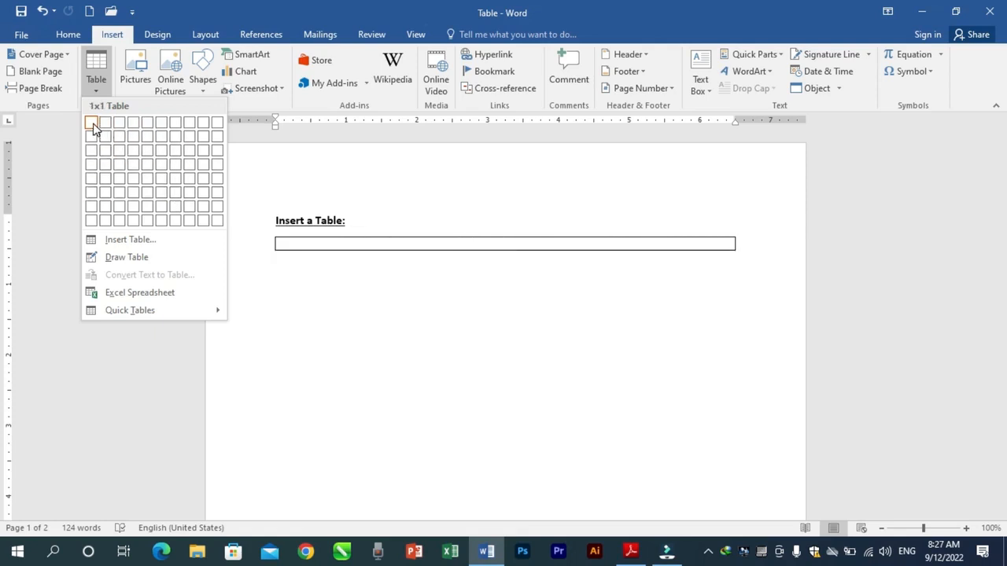
pyautogui.click(147, 123)
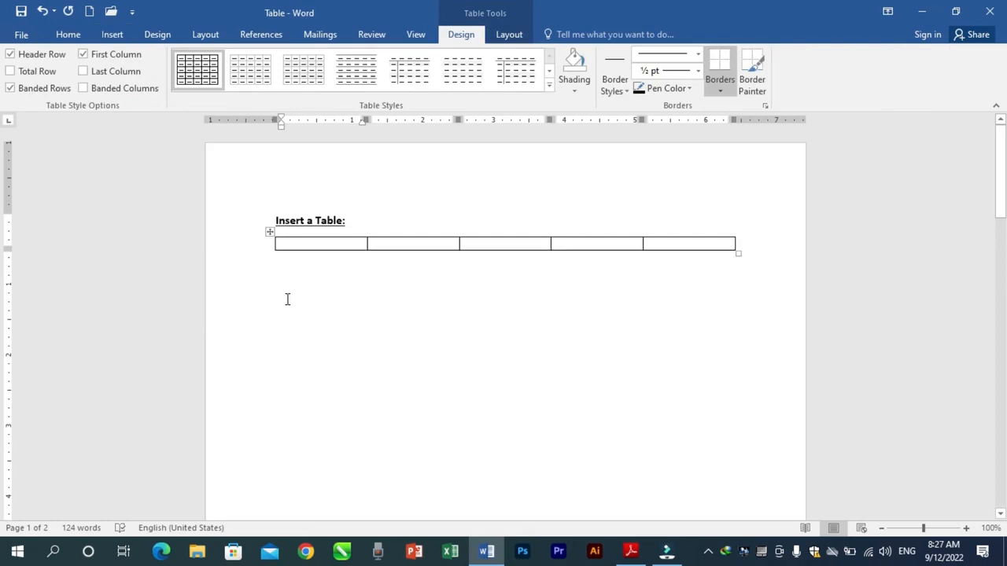
# Enter Name and Math as the first two column headings of the table, correcting the typo in Math.
pyautogui.write('Name')
pyautogui.press('Tab')
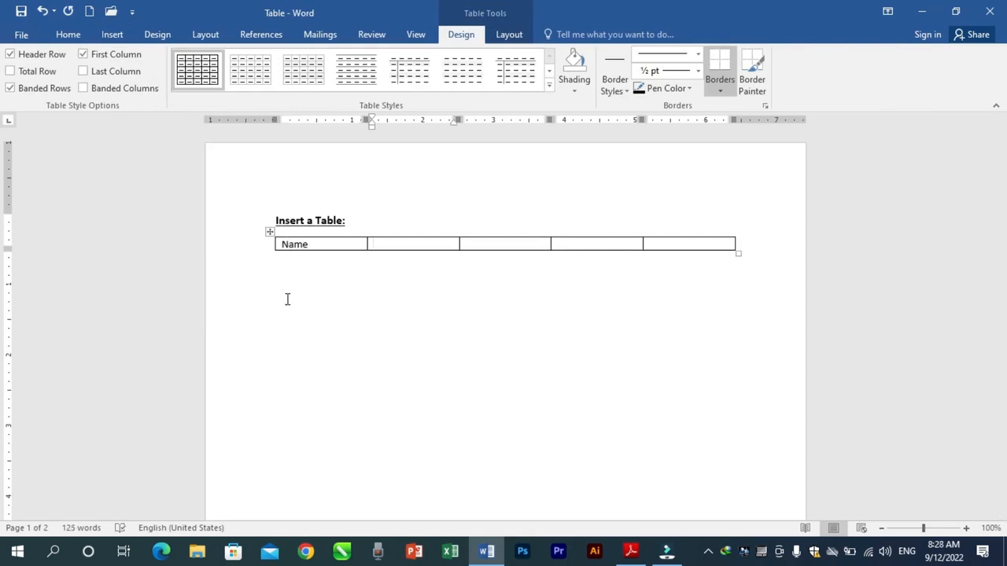
pyautogui.write('M,ath')
pyautogui.press('Tab')
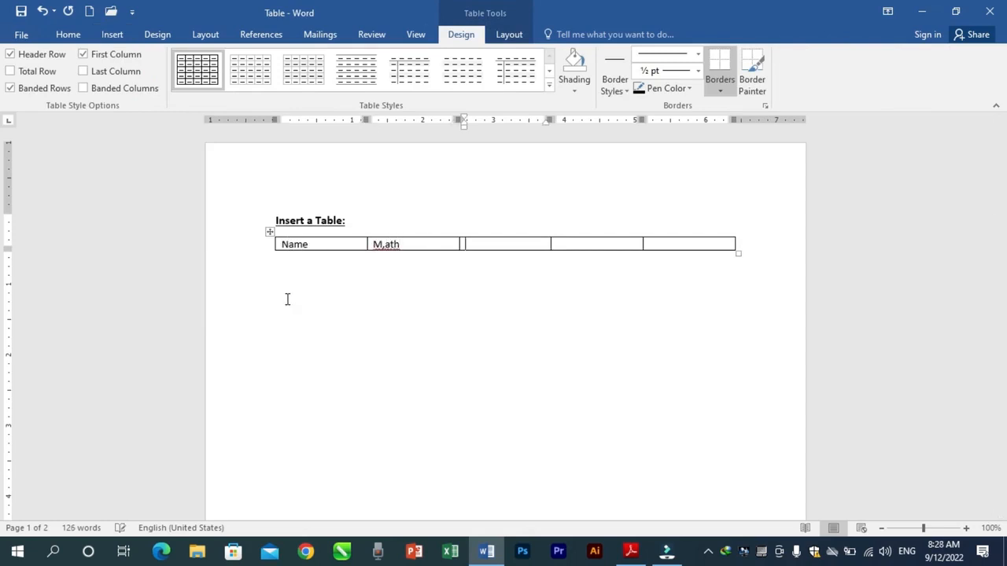
pyautogui.click(427, 248)
pyautogui.click(417, 245)
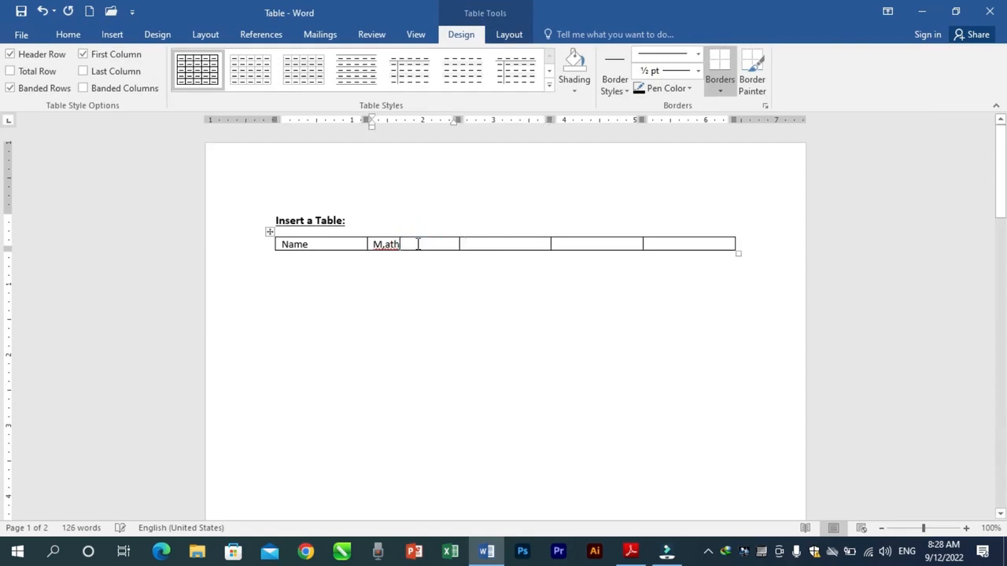
pyautogui.press('BackSpace')
pyautogui.press('BackSpace')
pyautogui.press('BackSpace')
pyautogui.press('BackSpace')
pyautogui.write('ath')
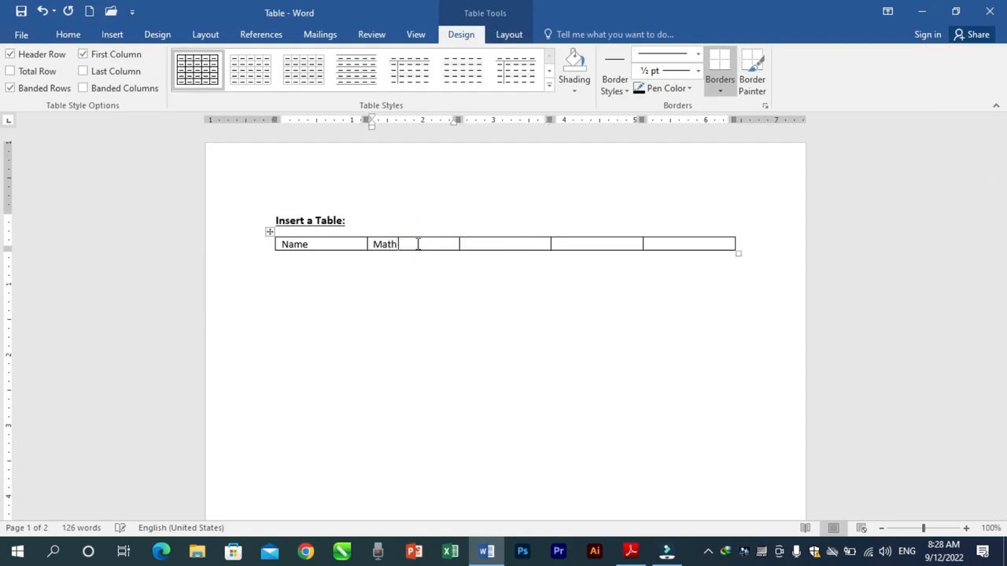
# Enter English, Bio and Phy. as the headings of the remaining three columns.
pyautogui.press('Tab')
pyautogui.write('english')
pyautogui.press('Tab')
pyautogui.write('Bio')
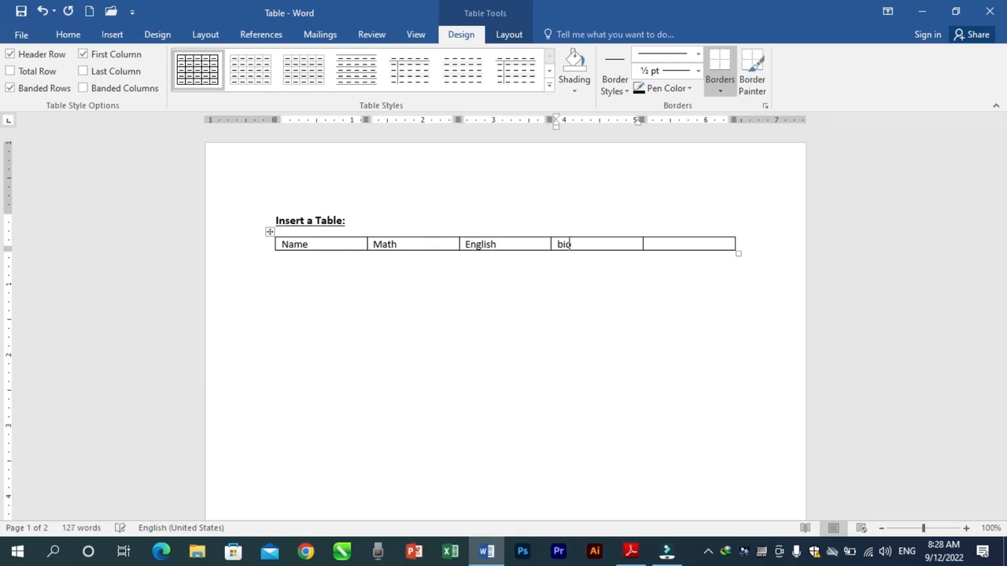
pyautogui.press('Tab')
pyautogui.write('co')
pyautogui.press('BackSpace')
pyautogui.write('hy.')
# Add a second row to the table and enter the first student's name in its Name cell.
pyautogui.press('Tab')
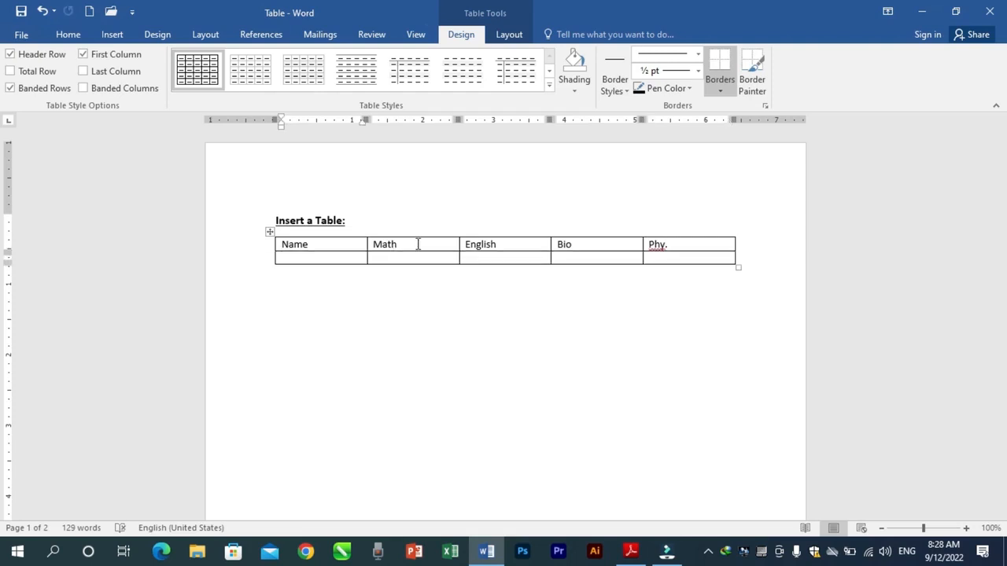
pyautogui.write('Ali')
pyautogui.press('Tab')
# Enter 500, 574 and 450 as the first student's Math, English and Bio marks.
pyautogui.write('500')
pyautogui.press('Tab')
pyautogui.write('574')
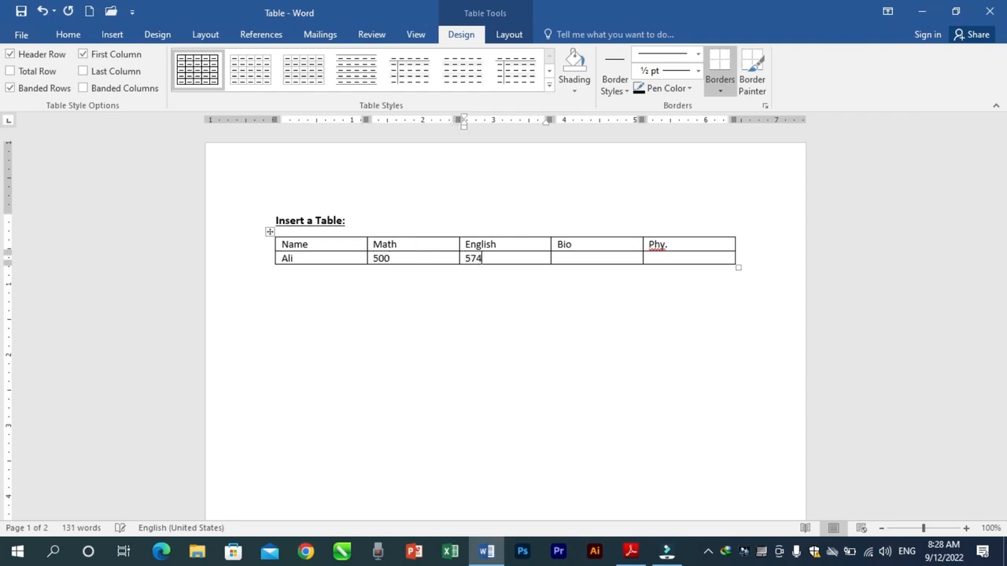
pyautogui.press('Tab')
pyautogui.write('874')
pyautogui.press('BackSpace')
pyautogui.write('450')
pyautogui.press('Tab')
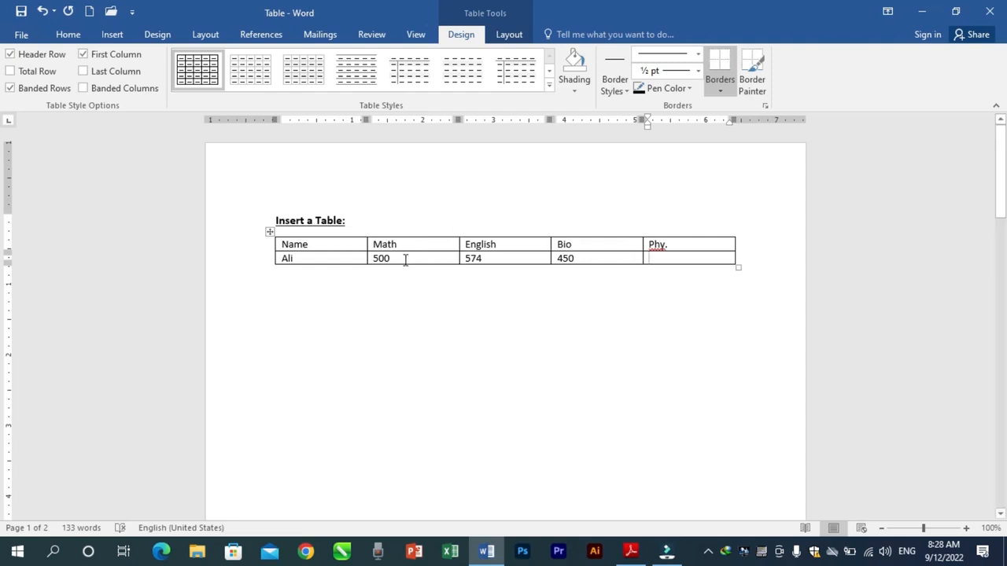
# Set the first student's marks to 45 in Math, 42 in English, 45 in Bio and 50 in Phy.
pyautogui.click(403, 261)
pyautogui.press('BackSpace')
pyautogui.press('BackSpace')
pyautogui.press('BackSpace')
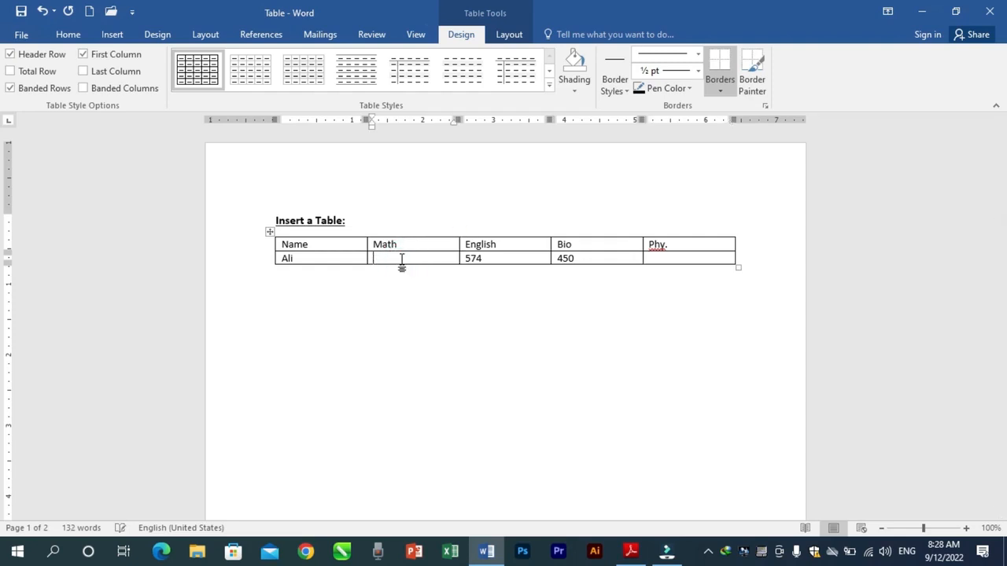
pyautogui.write('45')
pyautogui.press('Tab')
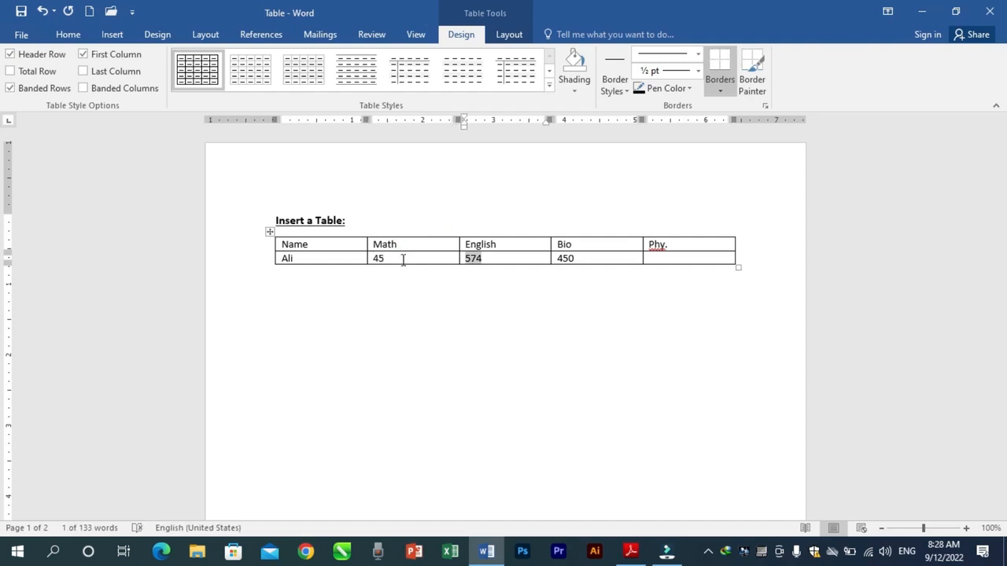
pyautogui.write('42')
pyautogui.press('Tab')
pyautogui.write('45')
pyautogui.press('Tab')
pyautogui.write('5')
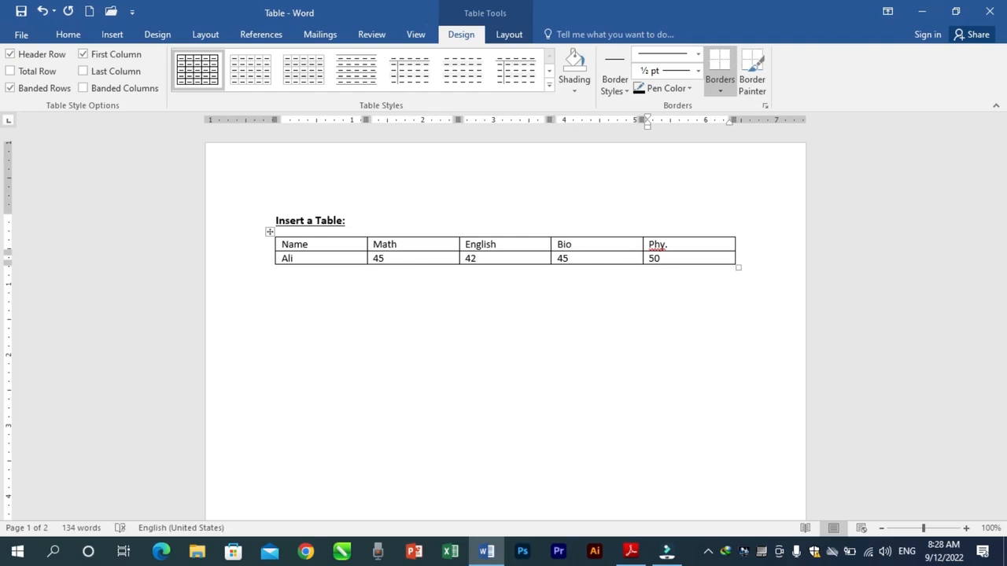
# Add a third row with the second student's name and the marks 75, 47, 85 and 65, plus an empty fourth row.
pyautogui.press('Tab')
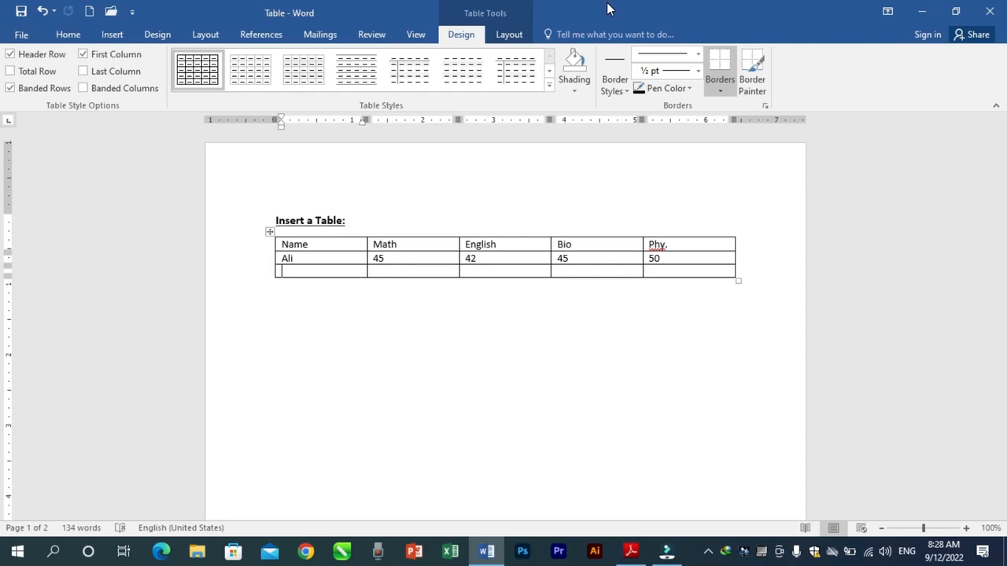
pyautogui.write('javed')
pyautogui.press('Tab')
pyautogui.write('75')
pyautogui.press('Tab')
pyautogui.write('47')
pyautogui.press('Tab')
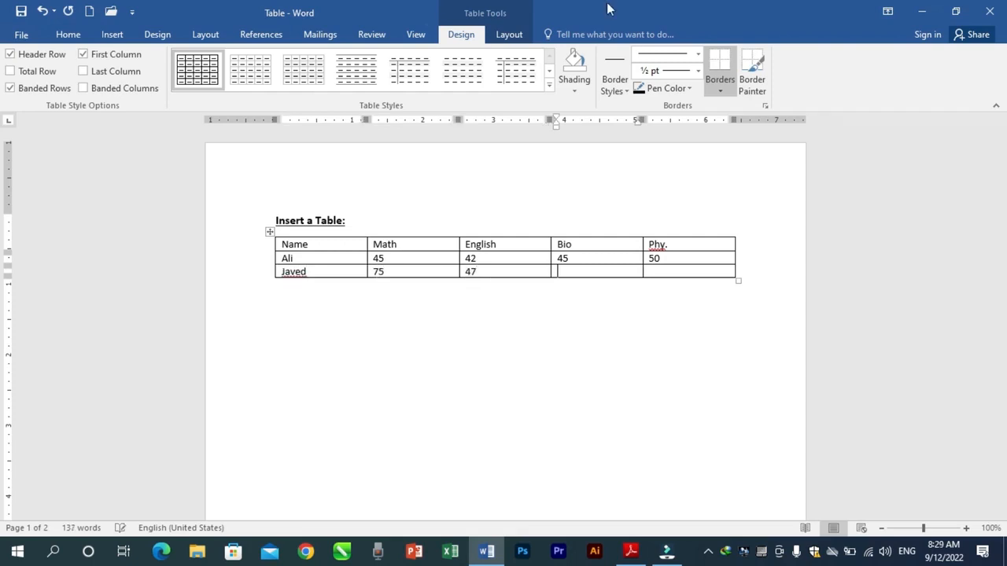
pyautogui.write('85')
pyautogui.press('Tab')
pyautogui.write('65')
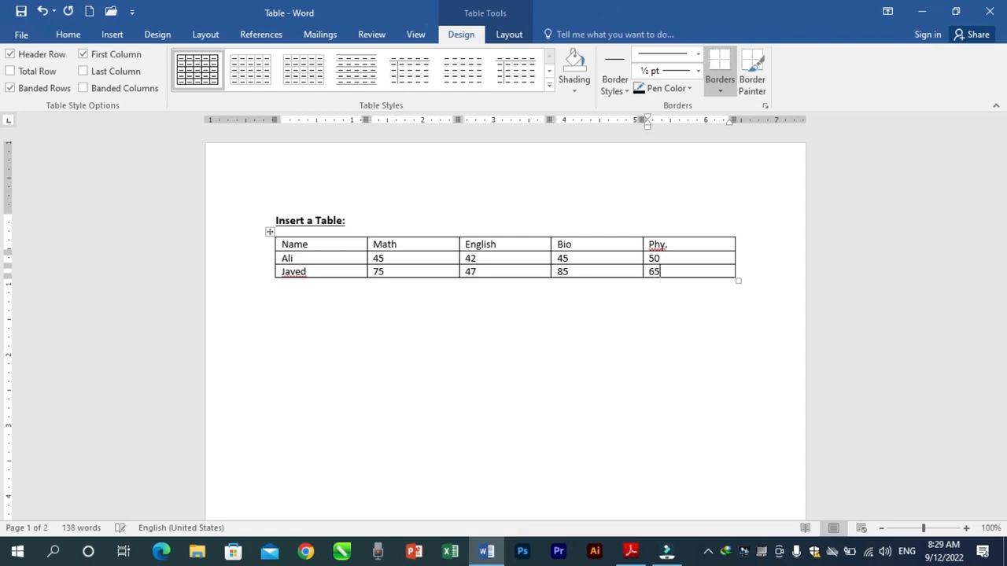
pyautogui.press('Tab')
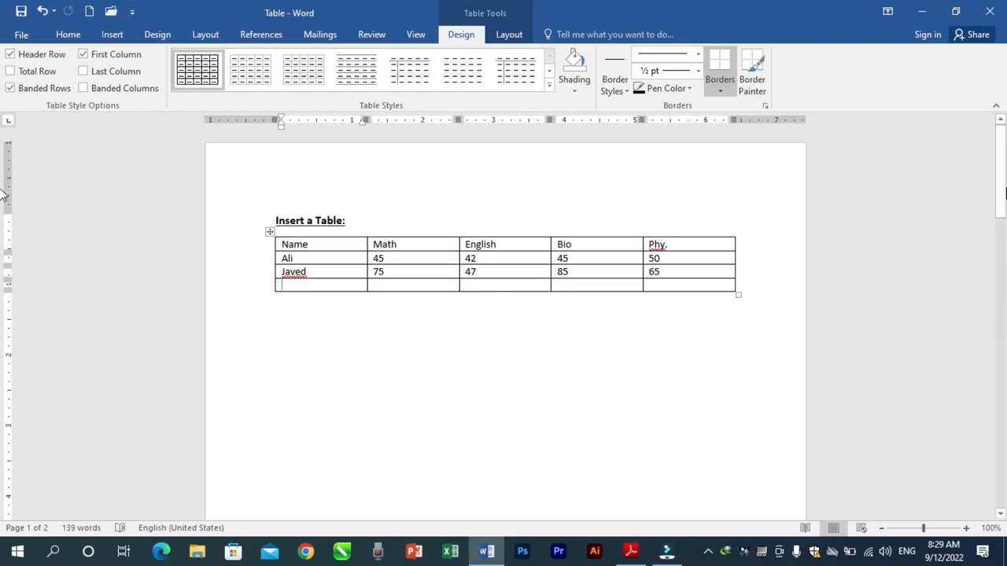
# Select the header row of the memory and storage comparison table and clear the selection, trying it twice.
pyautogui.moveTo(1001, 184); pyautogui.dragTo(1006, 400)
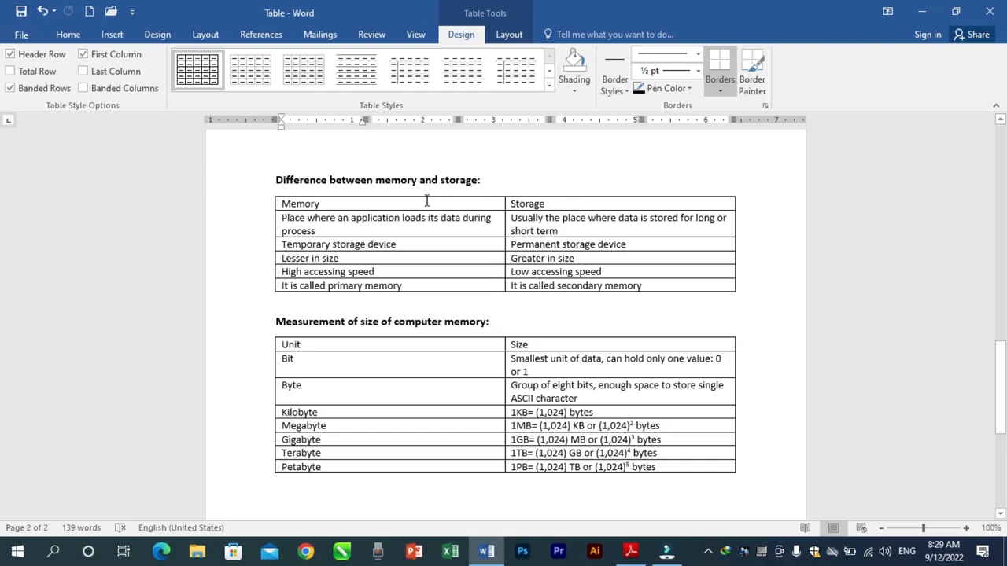
pyautogui.moveTo(561, 205); pyautogui.dragTo(419, 204)
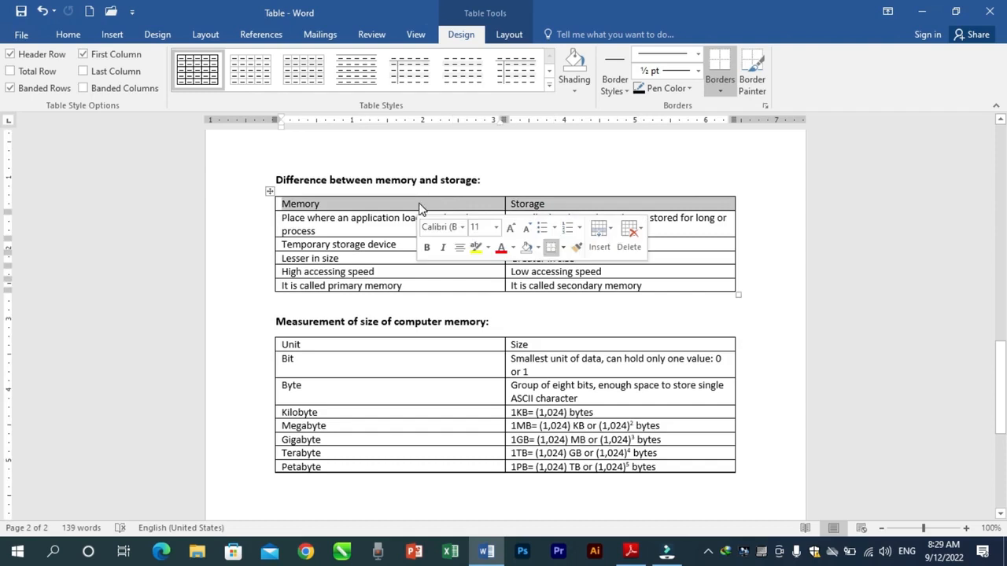
pyautogui.click(538, 183)
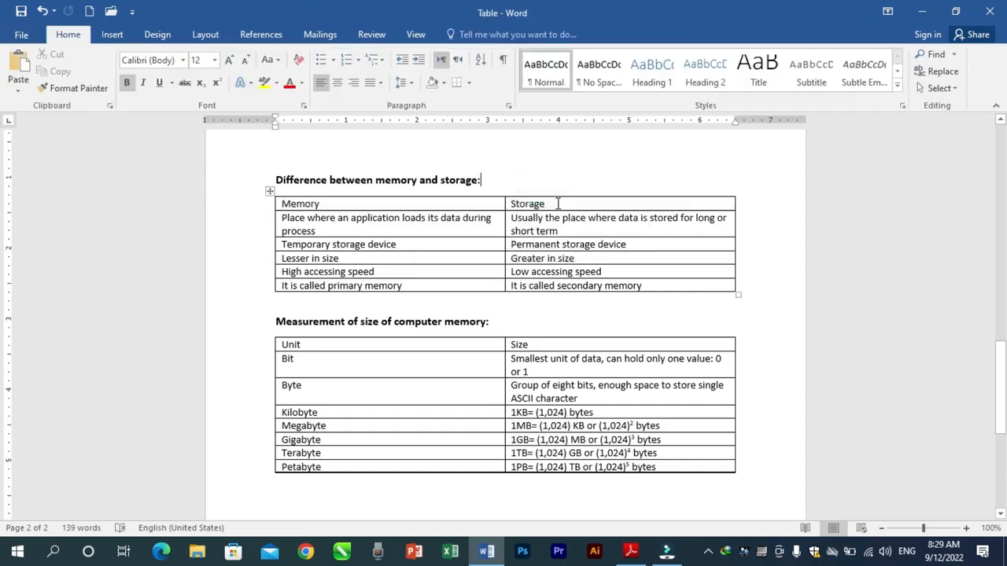
pyautogui.moveTo(558, 203); pyautogui.dragTo(461, 208)
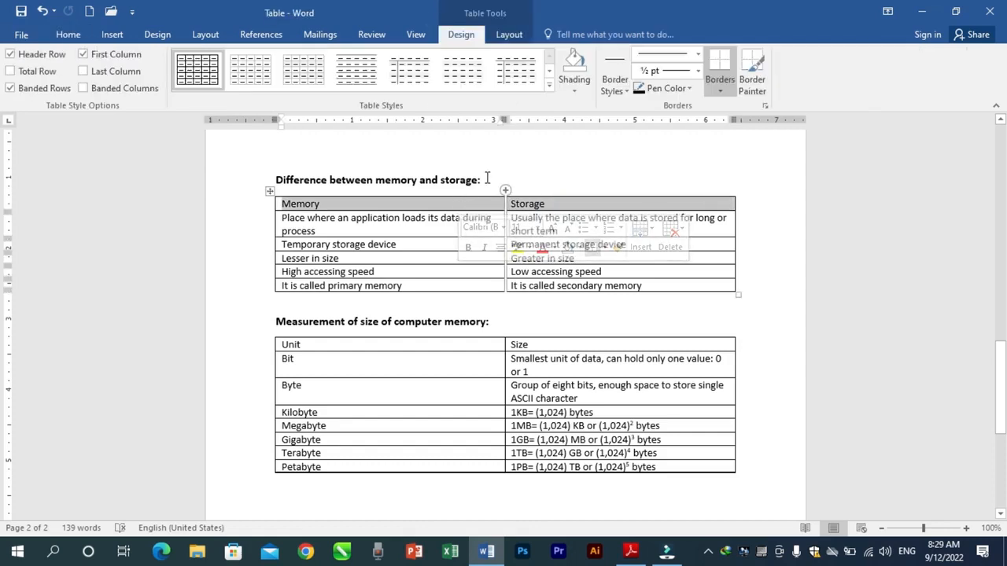
pyautogui.click(480, 180)
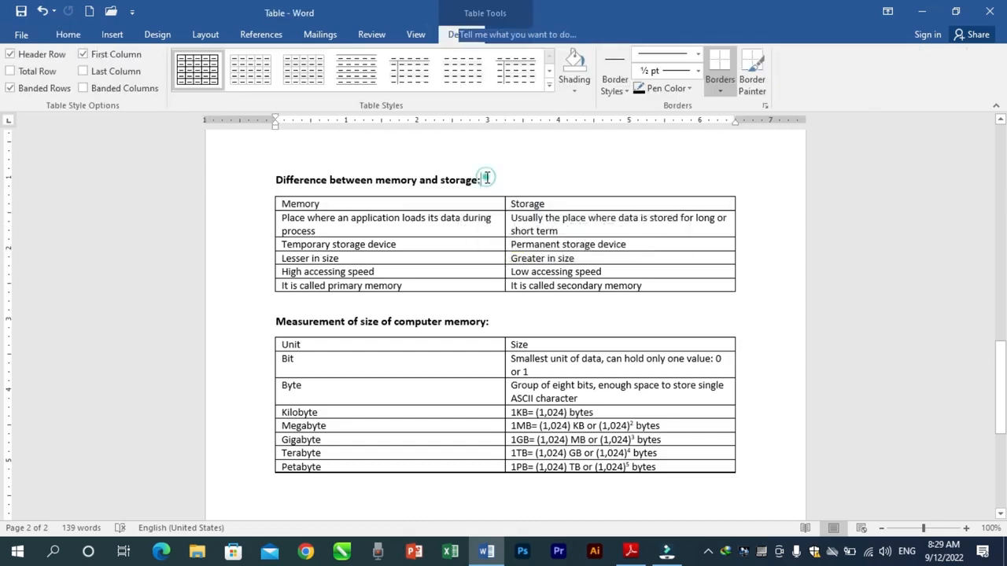
# Try selecting both columns of the memory and storage table, its Storage column alone, and just the Storage heading cell.
pyautogui.click(414, 194)
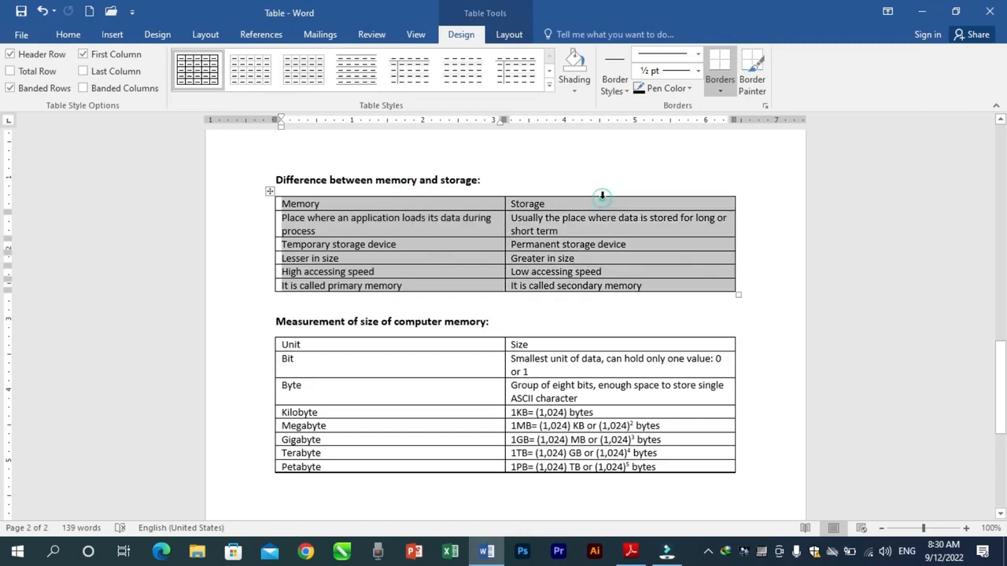
pyautogui.click(602, 194)
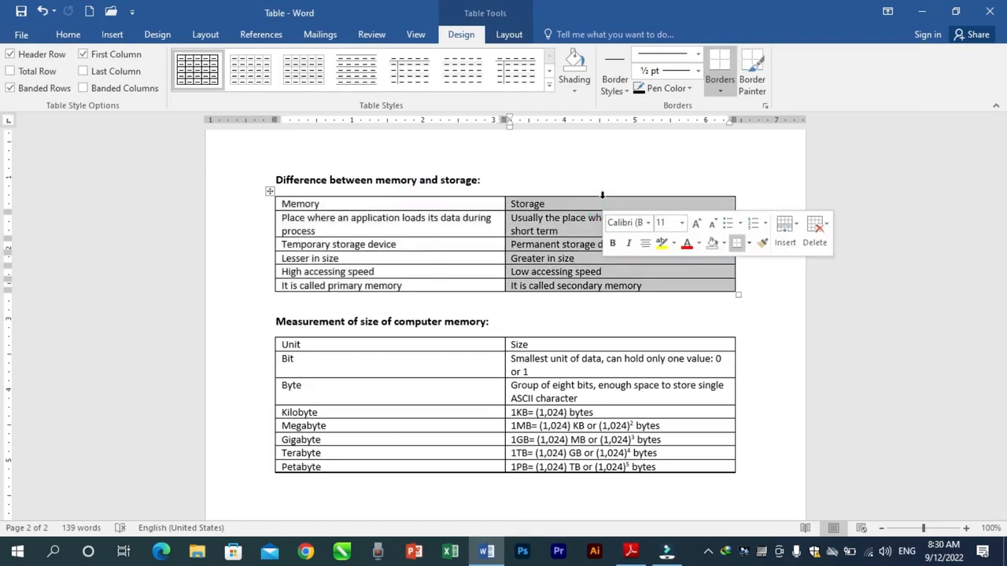
pyautogui.click(526, 206)
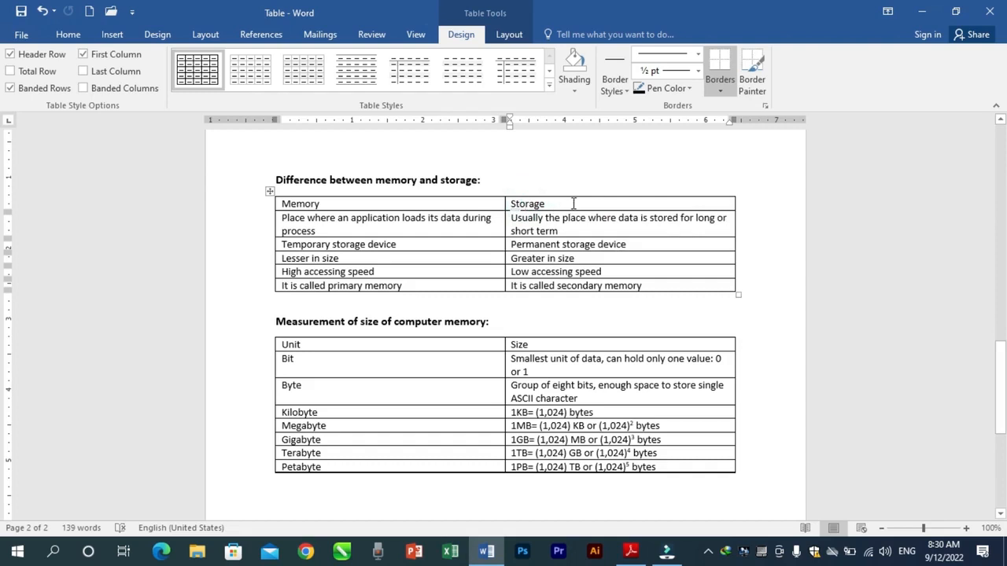
pyautogui.moveTo(574, 204); pyautogui.dragTo(507, 205)
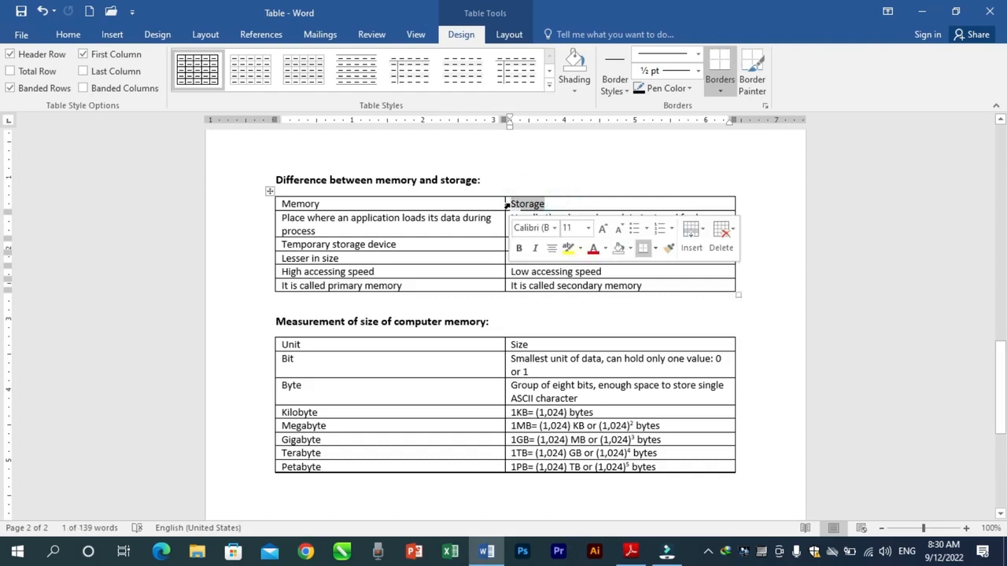
# Make the Memory and Storage header row bold and increase its font size by one increment.
pyautogui.click(234, 206)
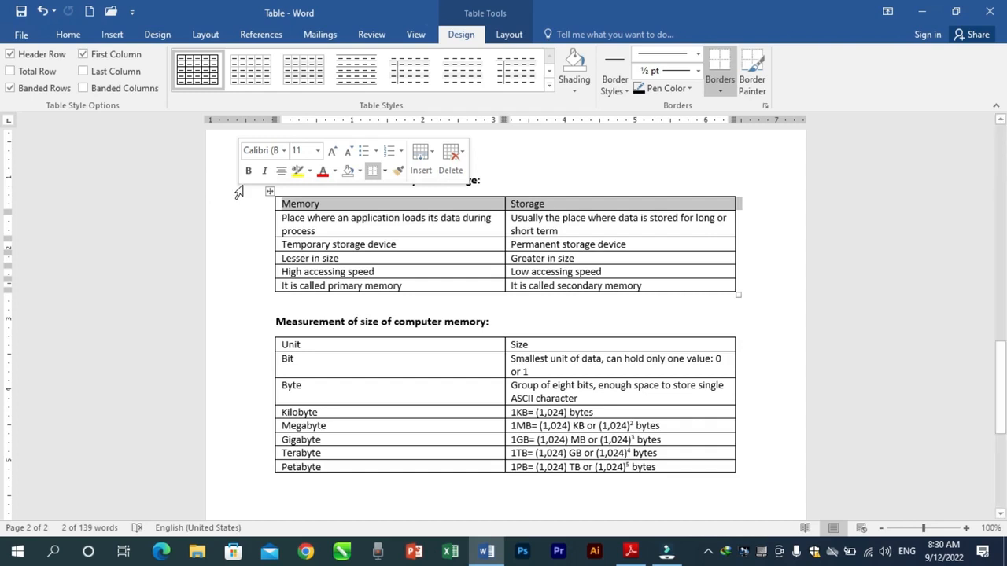
pyautogui.click(249, 172)
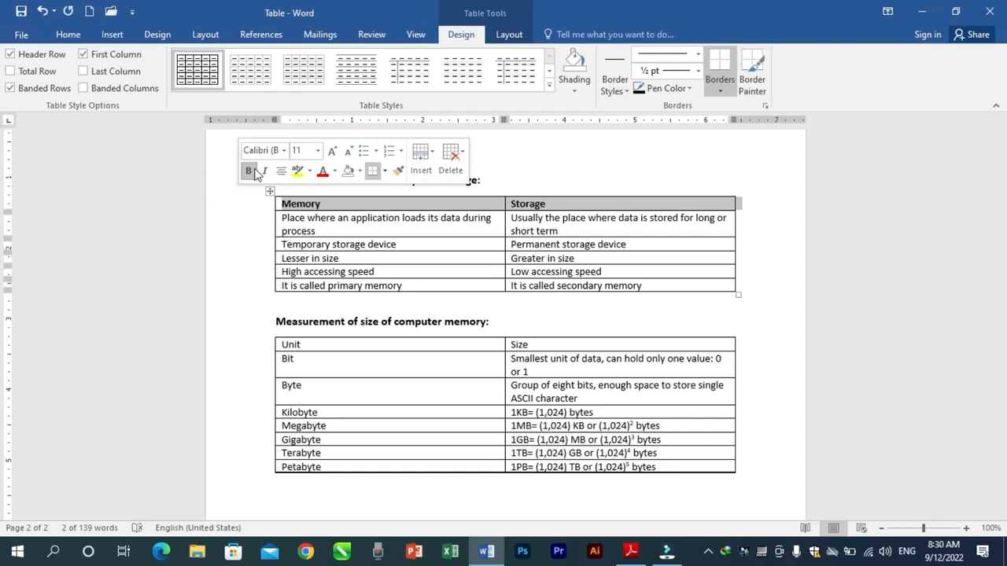
pyautogui.click(332, 152)
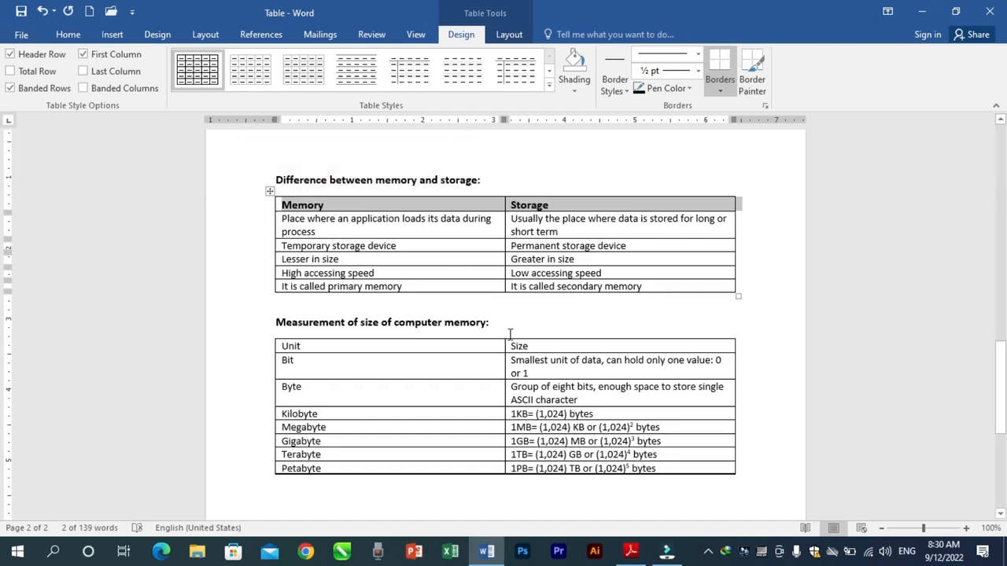
# Make the Unit and Size header row of the memory measurement table bold and increase its font size by one increment.
pyautogui.click(510, 334)
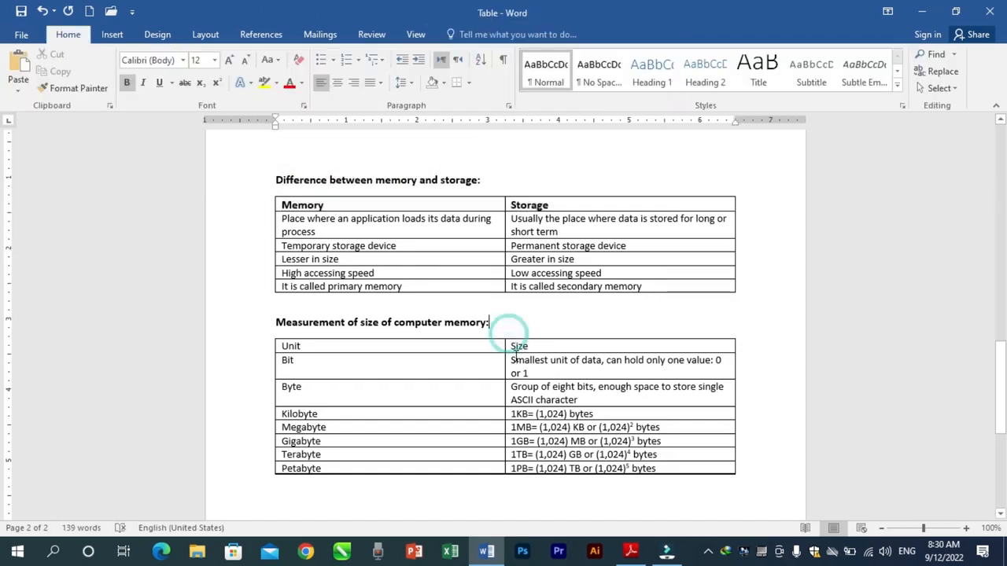
pyautogui.click(227, 351)
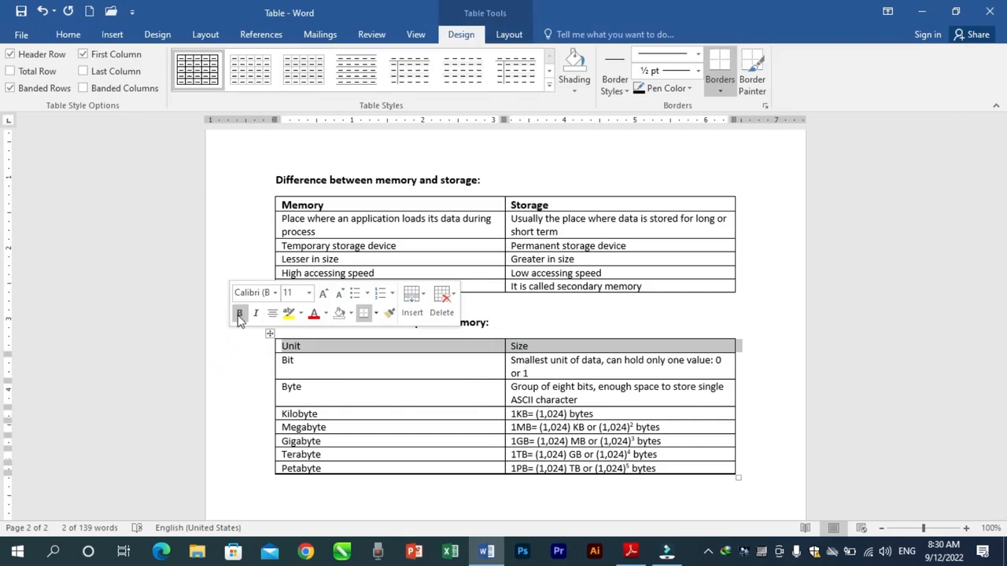
pyautogui.click(322, 295)
pyautogui.click(461, 398)
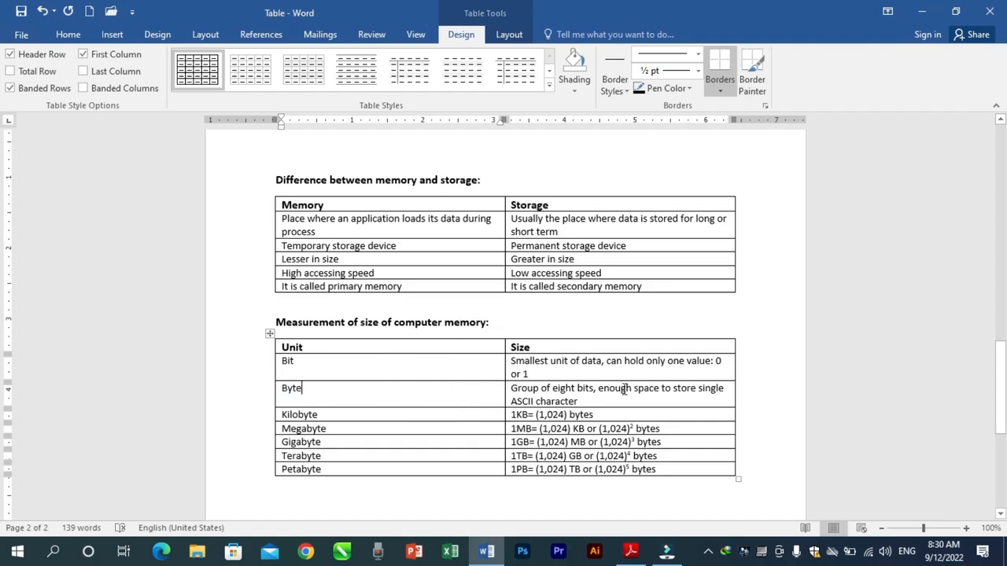
# Place the cursor below the marks table and position the reduced document window over the PDF's contents page in Adobe Reader.
pyautogui.moveTo(1005, 366); pyautogui.dragTo(997, 133)
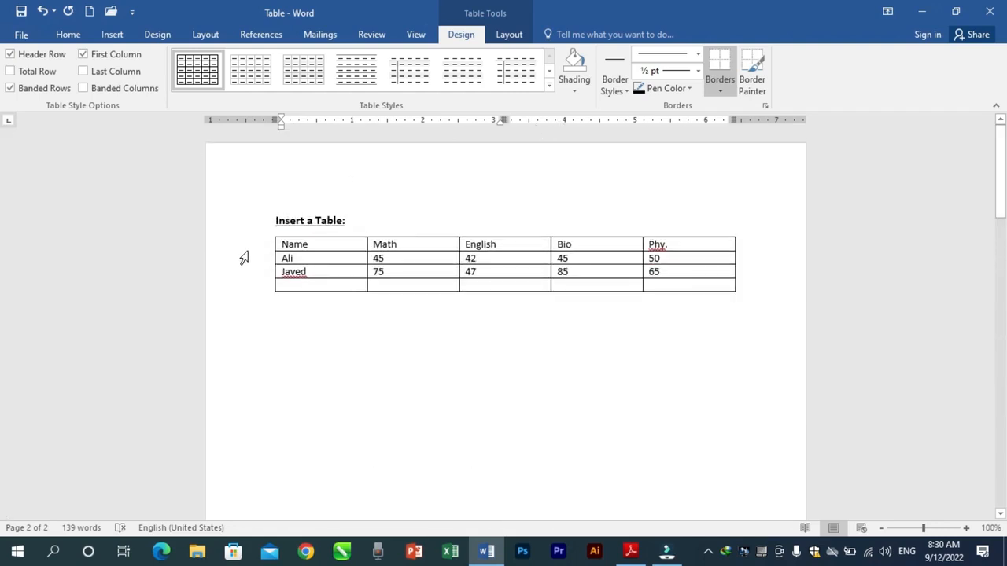
pyautogui.click(289, 324)
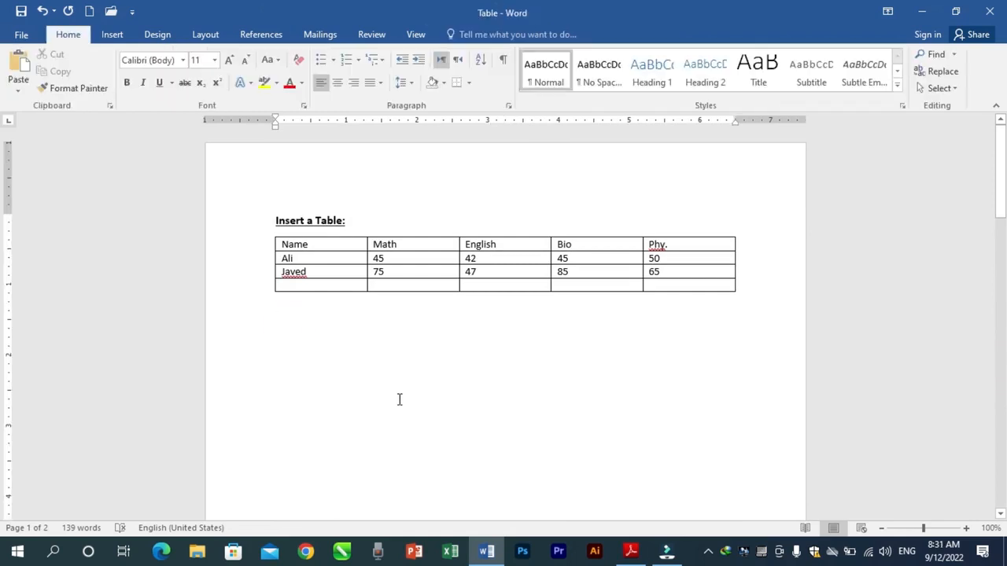
pyautogui.click(632, 552)
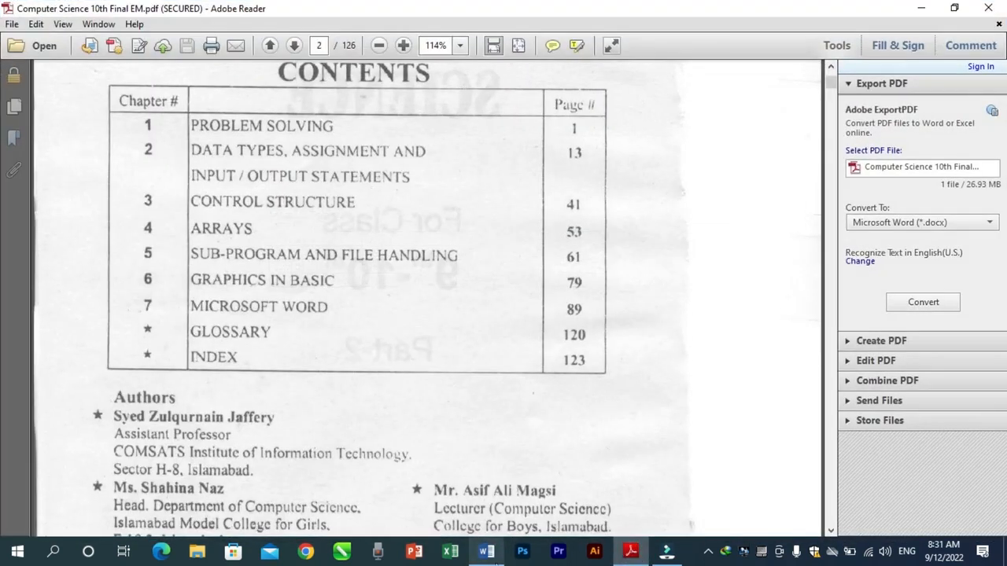
pyautogui.click(486, 552)
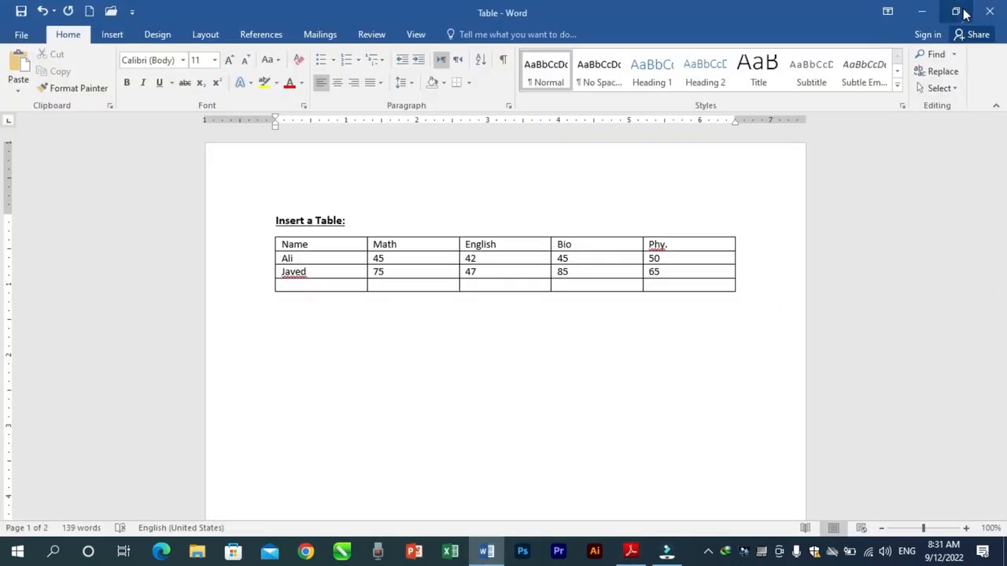
pyautogui.click(966, 12)
pyautogui.moveTo(533, 221); pyautogui.dragTo(532, 184)
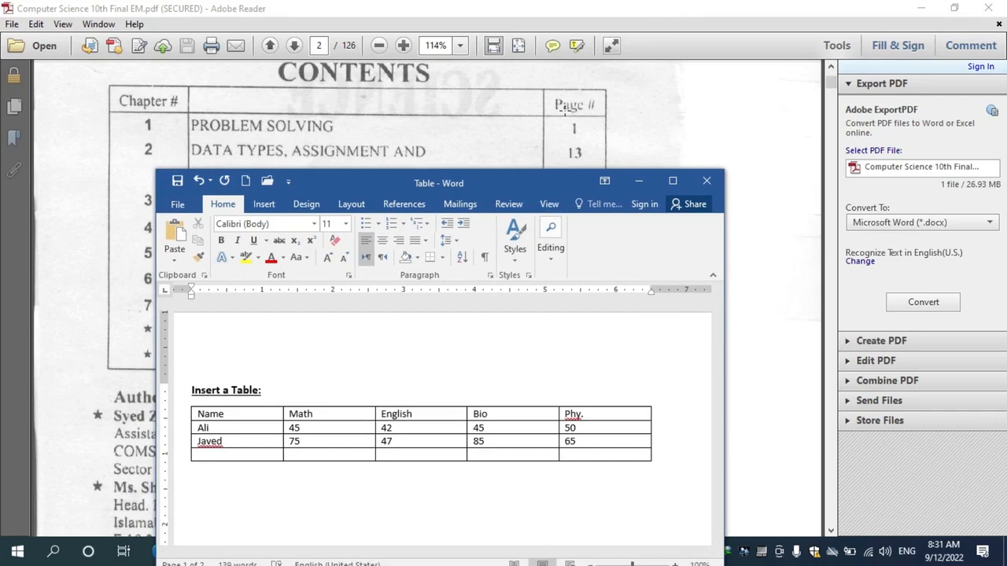
pyautogui.moveTo(493, 182); pyautogui.dragTo(590, 183)
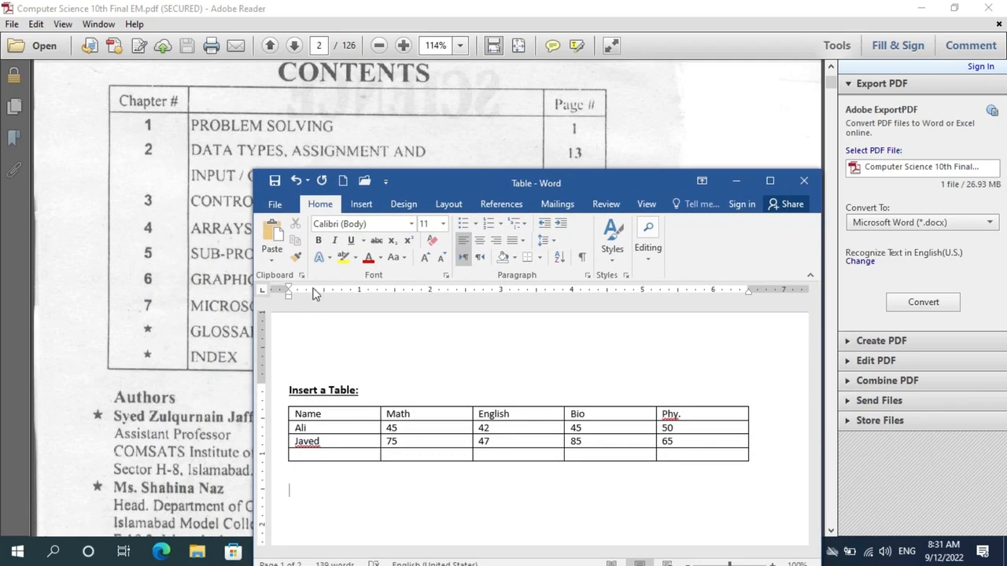
pyautogui.moveTo(487, 181); pyautogui.dragTo(408, 110)
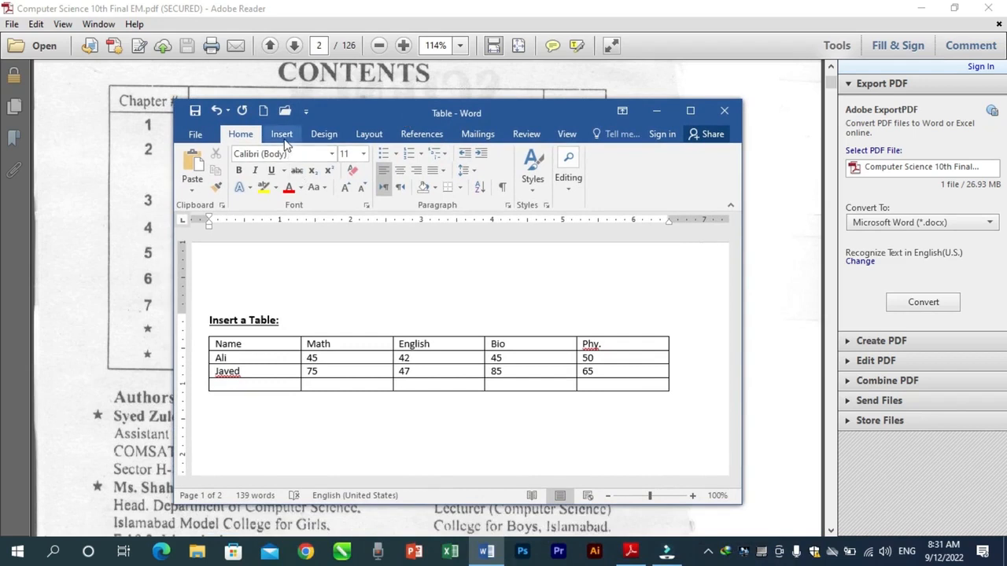
# Insert a table of three columns and one row below the marks table.
pyautogui.click(284, 135)
pyautogui.click(228, 190)
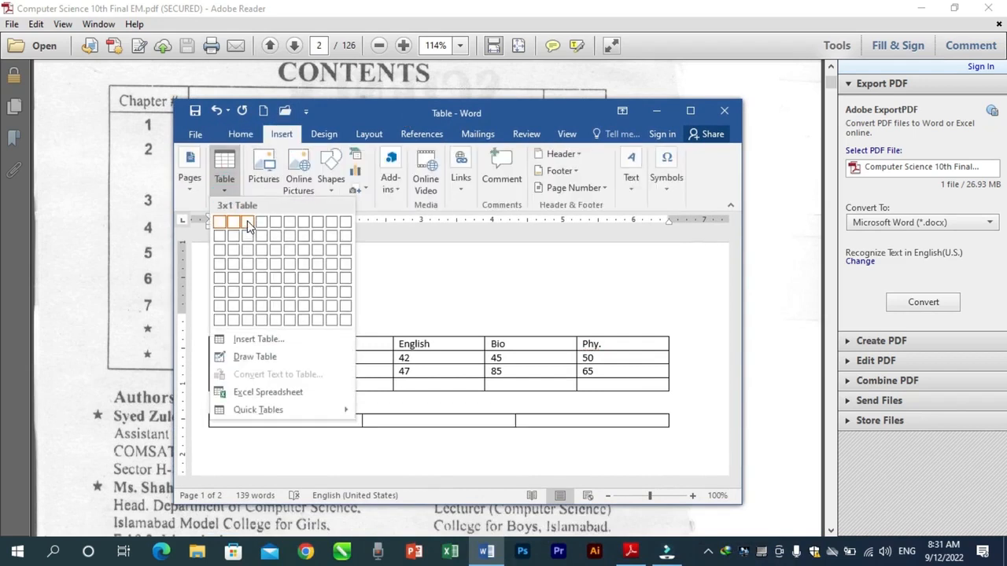
pyautogui.click(247, 220)
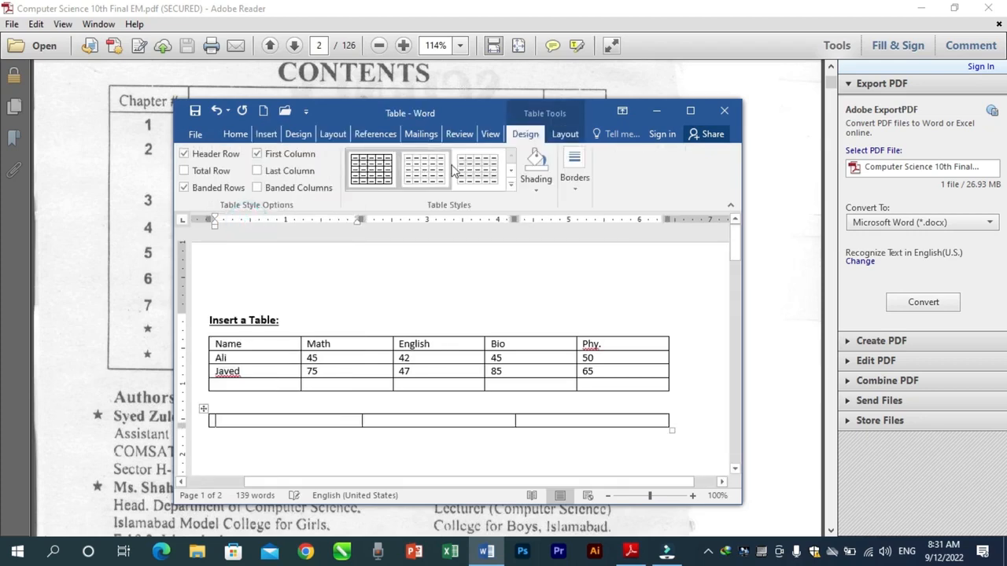
# Add the heading "Contents" on a new line above the new three-column table, keeping the PDF's column headings uncovered.
pyautogui.moveTo(492, 104); pyautogui.dragTo(498, 153)
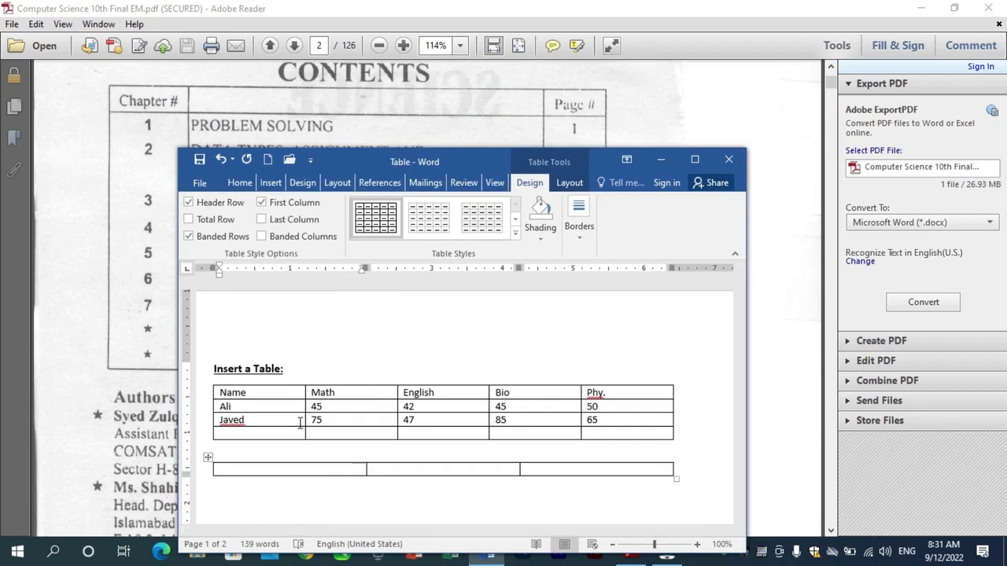
pyautogui.click(230, 455)
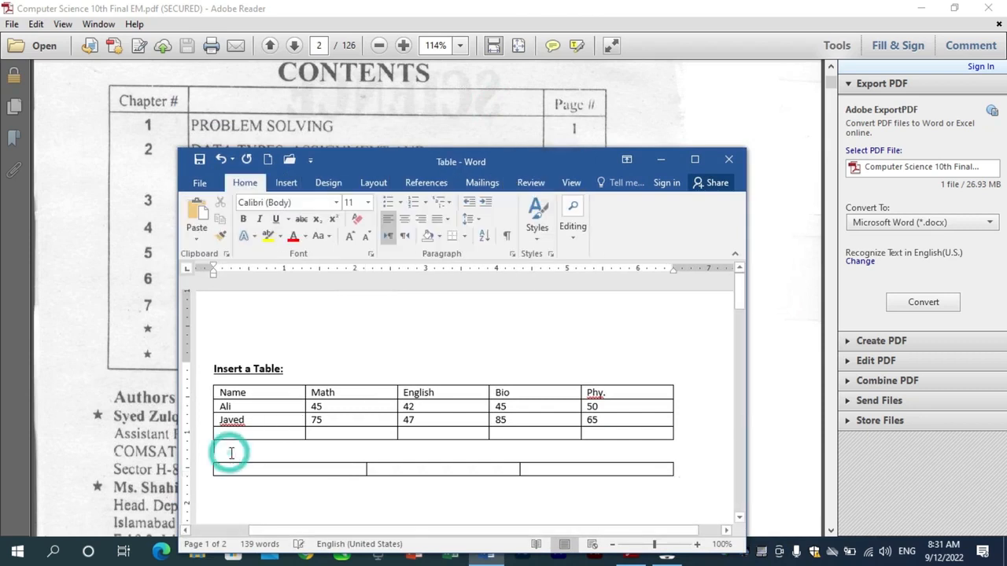
pyautogui.press('Return')
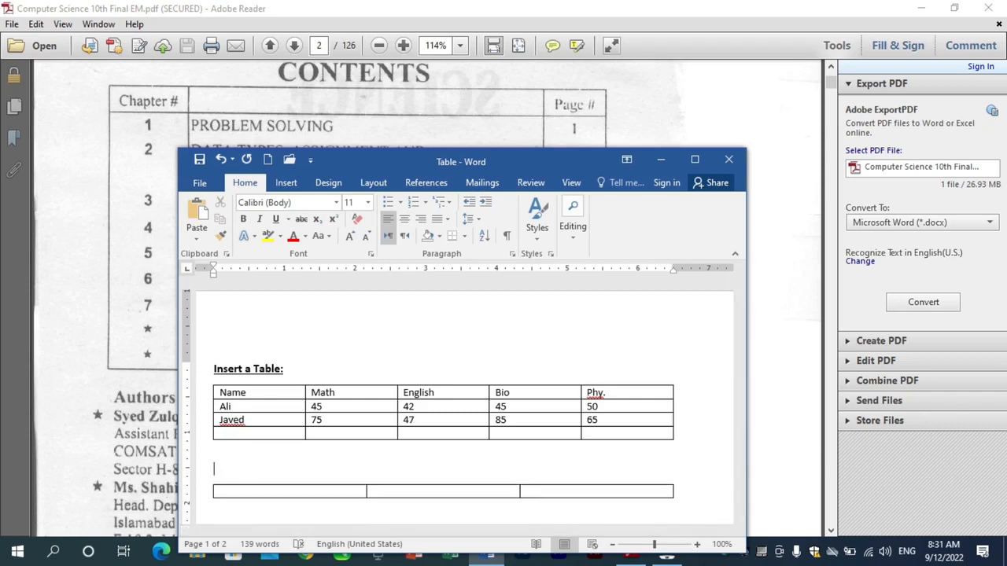
pyautogui.write('contents')
# Fill the header row with "Chapter #", a blank middle cell and "Page #", and add a new row.
pyautogui.click(303, 492)
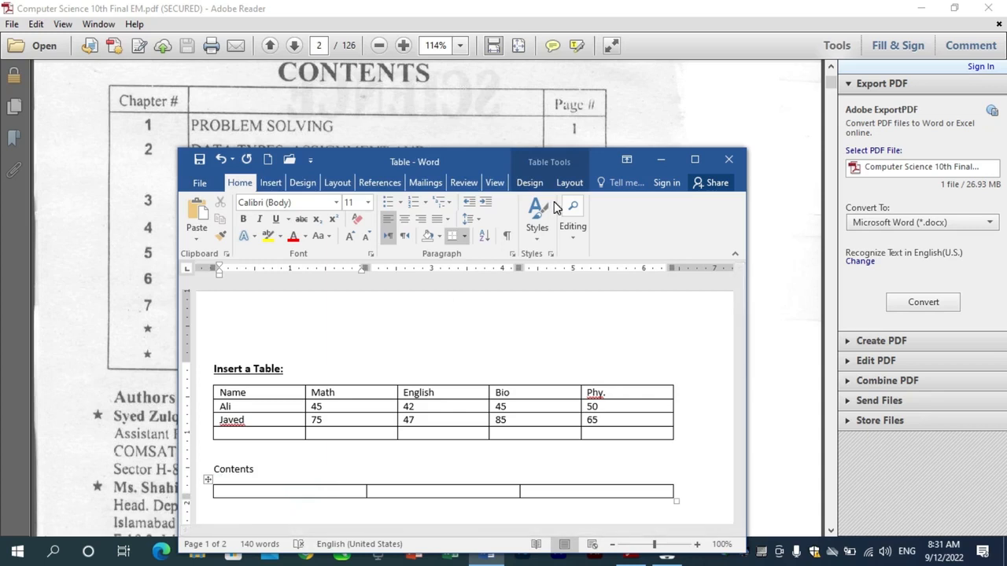
pyautogui.write('chapter #')
pyautogui.press('Tab')
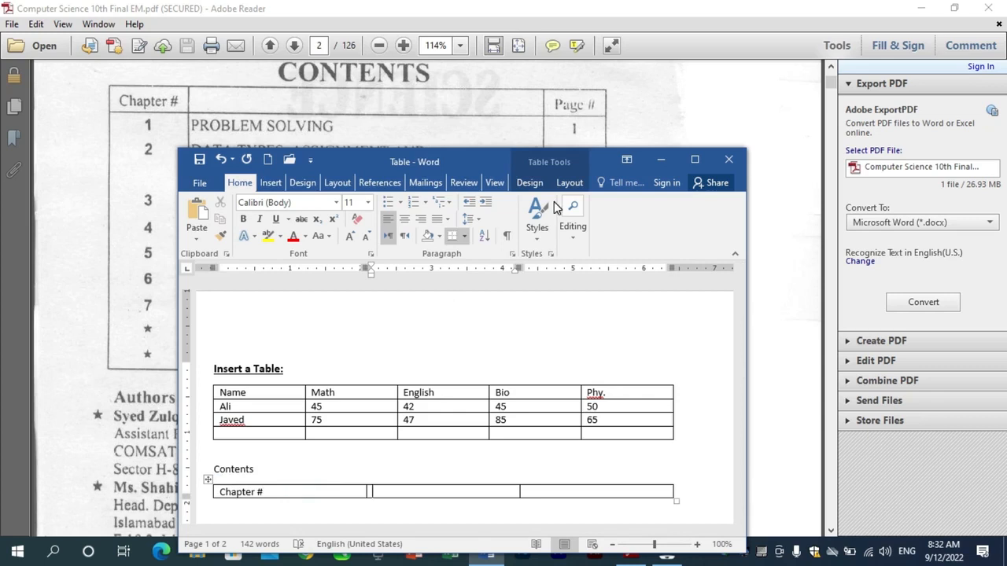
pyautogui.press('Tab')
pyautogui.write('Page #')
pyautogui.press('Tab')
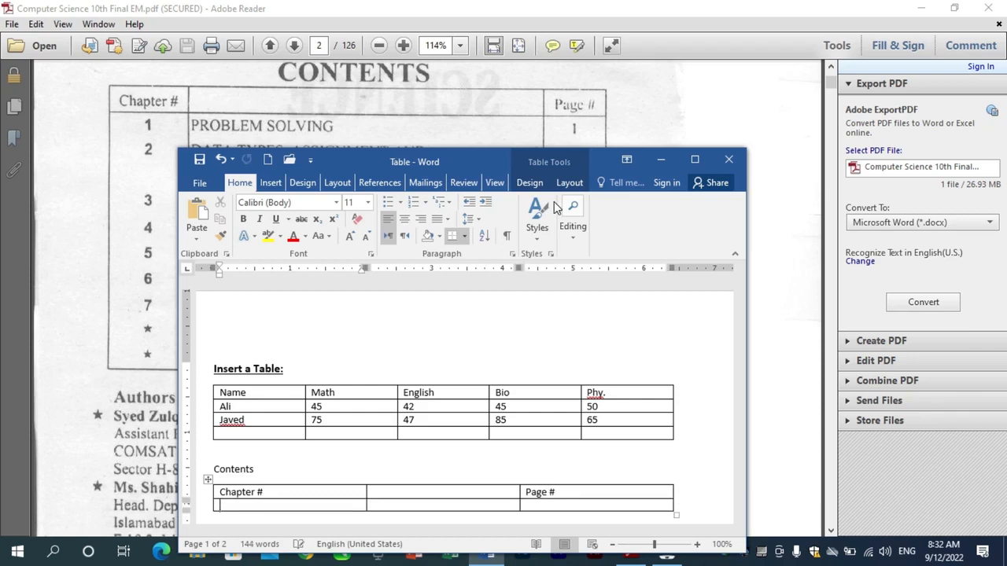
# Fill the first chapter row with 1, "Problem solving" and page 1, and add another row.
pyautogui.write('1')
pyautogui.press('Tab')
pyautogui.write('problem ')
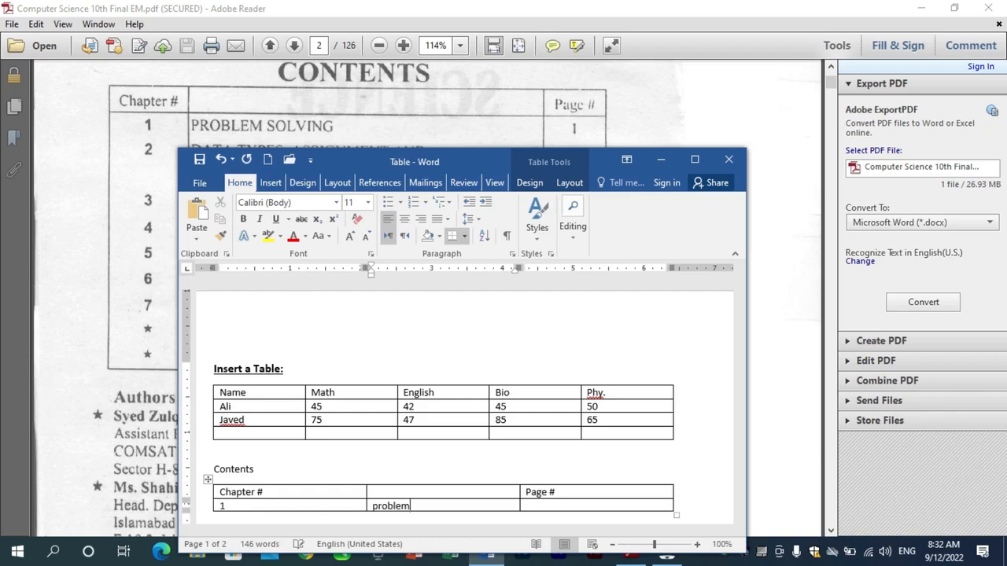
pyautogui.write('solving')
pyautogui.press('Tab')
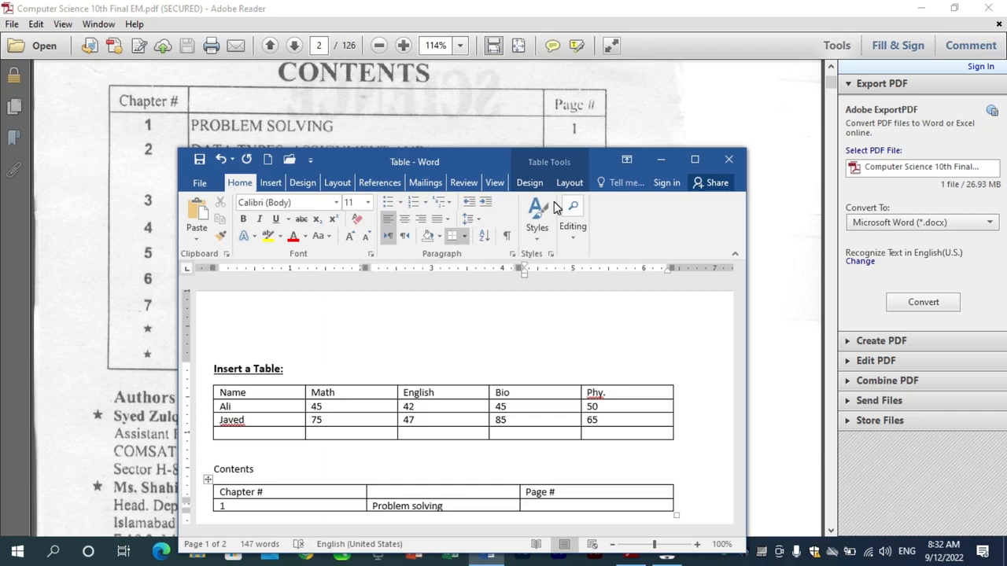
pyautogui.write('1')
pyautogui.press('Tab')
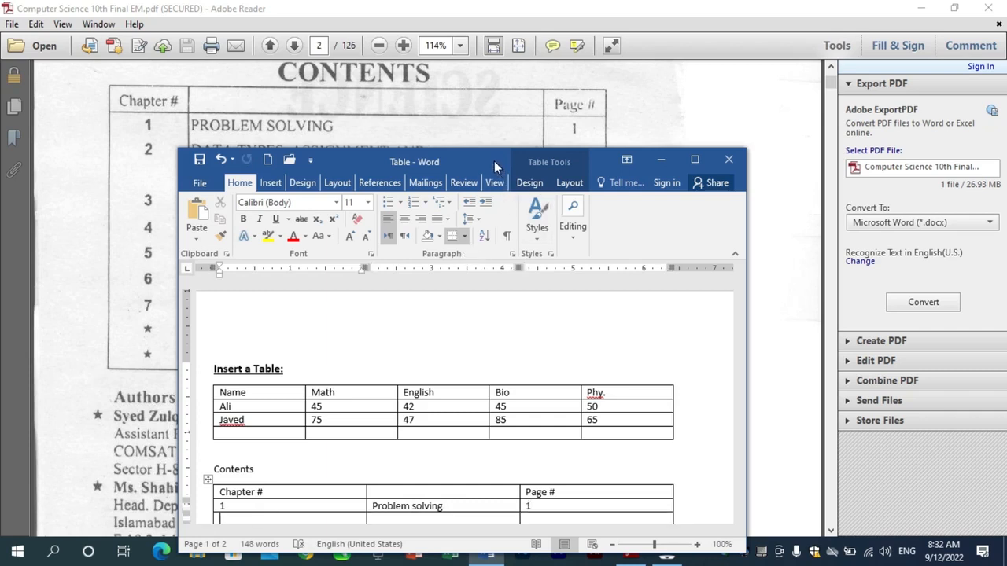
# Move the document window down to uncover the PDF entries for chapters 2 and 3, with the contents table's blank row in view.
pyautogui.moveTo(494, 150); pyautogui.dragTo(479, 194)
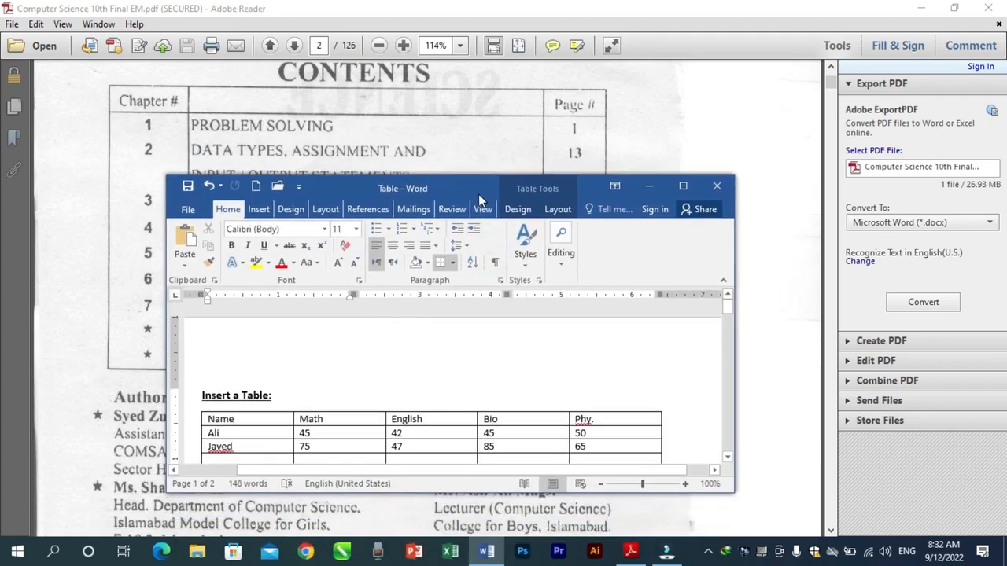
pyautogui.click(727, 458)
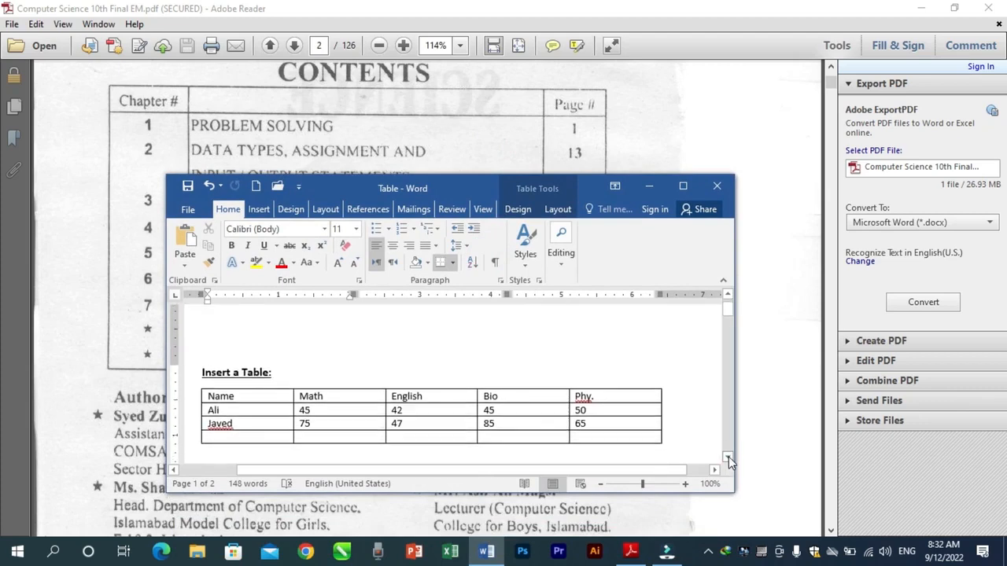
pyautogui.click(728, 458)
pyautogui.click(729, 458)
pyautogui.click(728, 458)
pyautogui.click(728, 458)
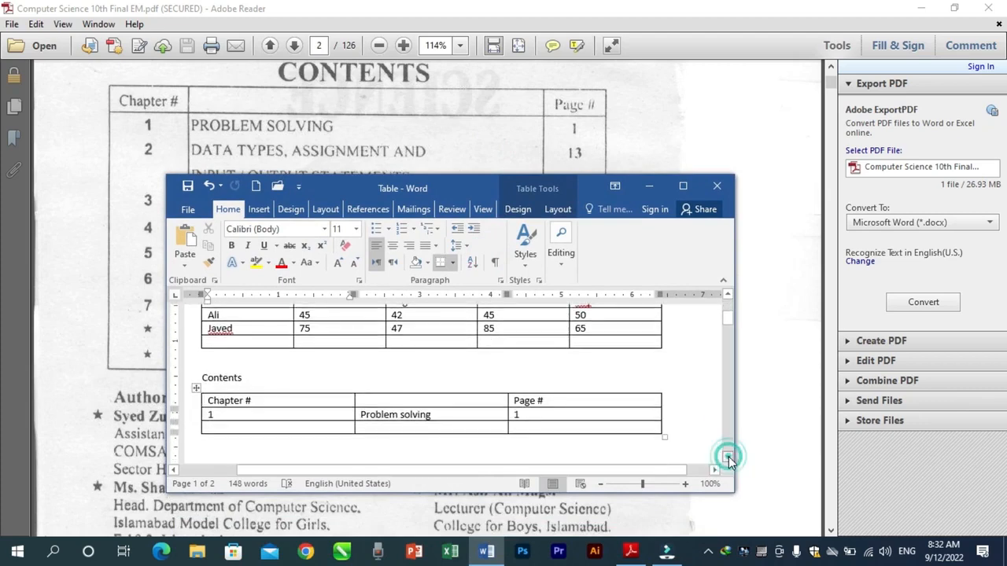
pyautogui.click(729, 457)
pyautogui.click(728, 458)
pyautogui.click(729, 457)
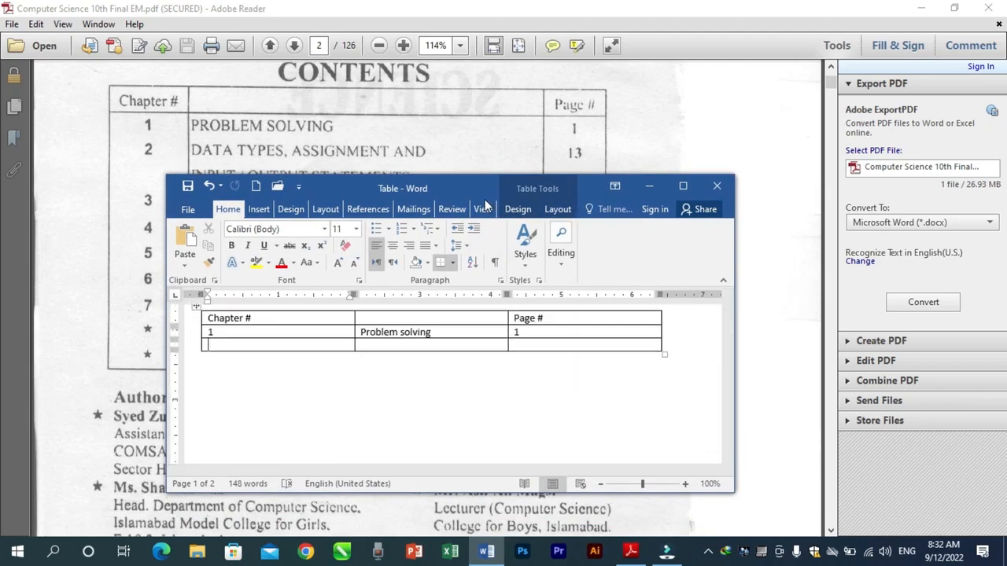
pyautogui.moveTo(475, 187); pyautogui.dragTo(473, 236)
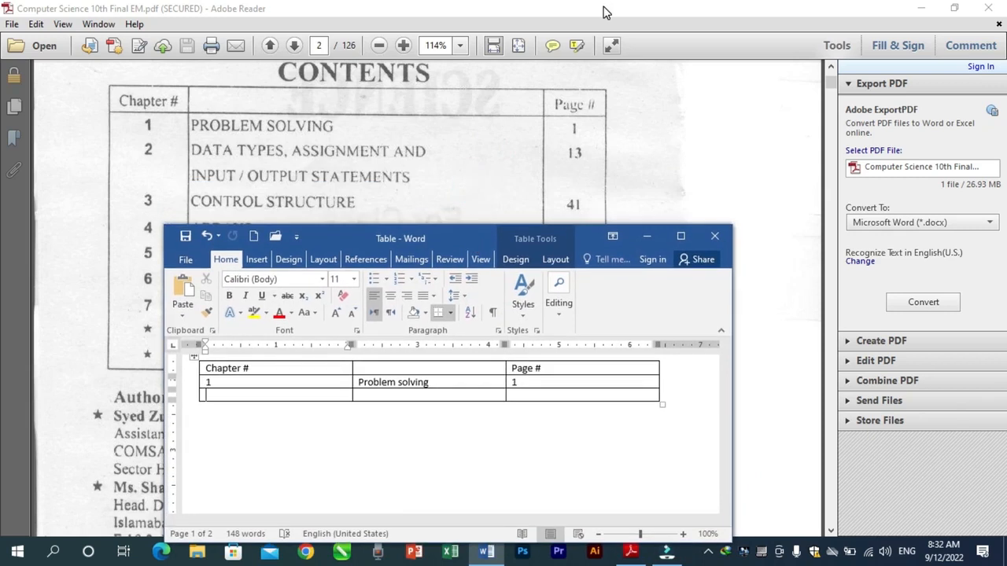
# Fill the second chapter row with 2, "Data types, assignment and input/output statements" and page 13, and add another row.
pyautogui.write('2')
pyautogui.press('Tab')
pyautogui.write('data')
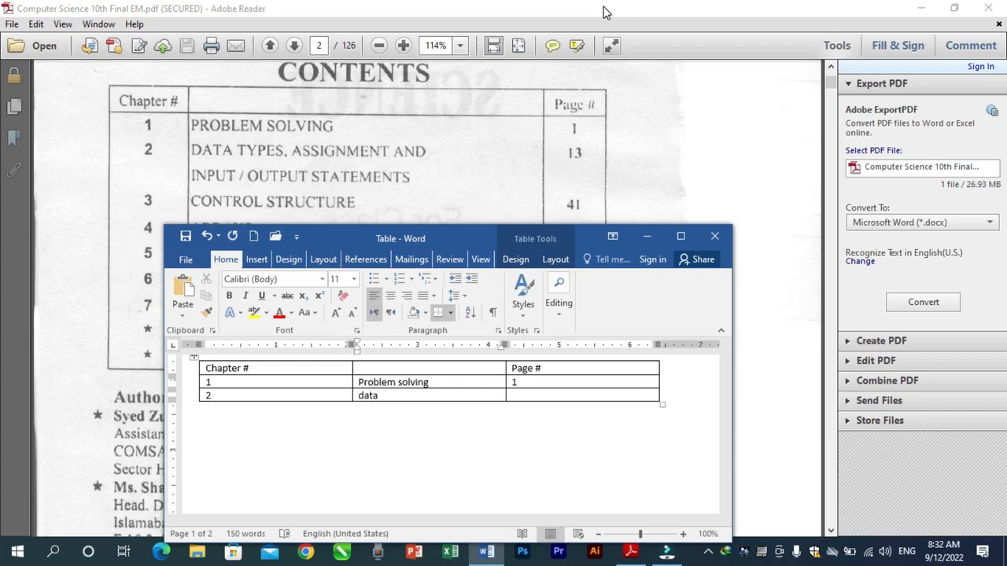
pyautogui.write(' types, assignment and')
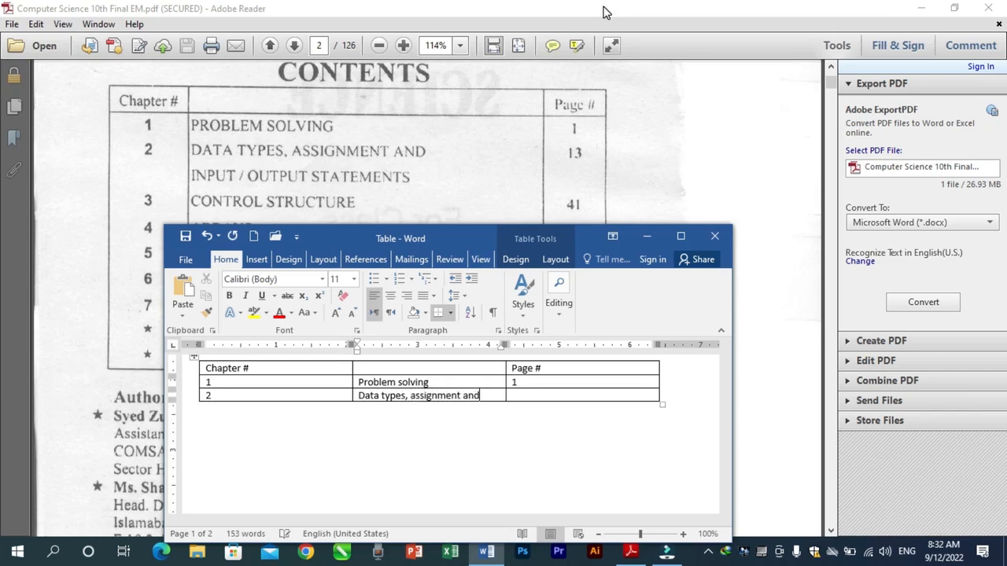
pyautogui.write(' input')
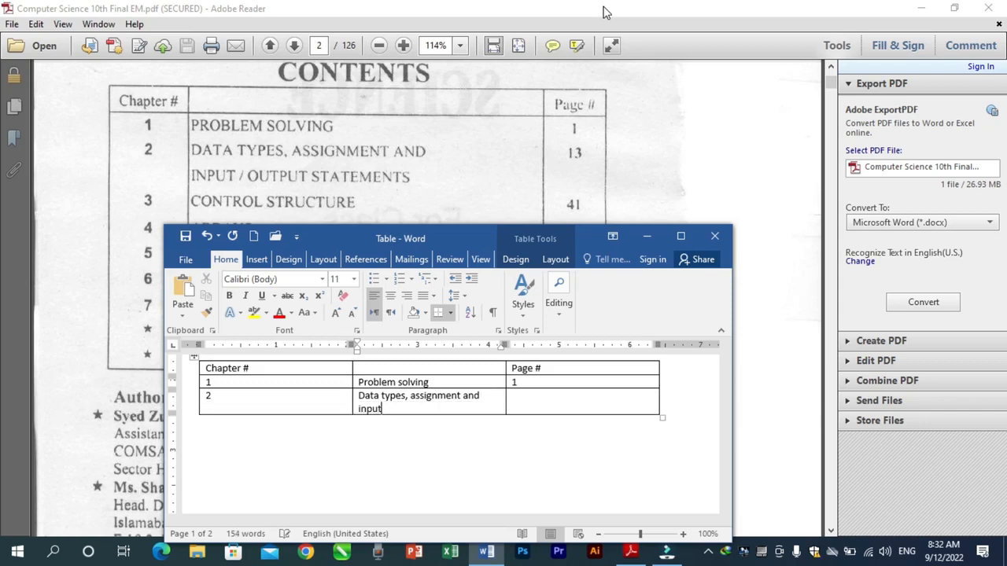
pyautogui.write('/output statements')
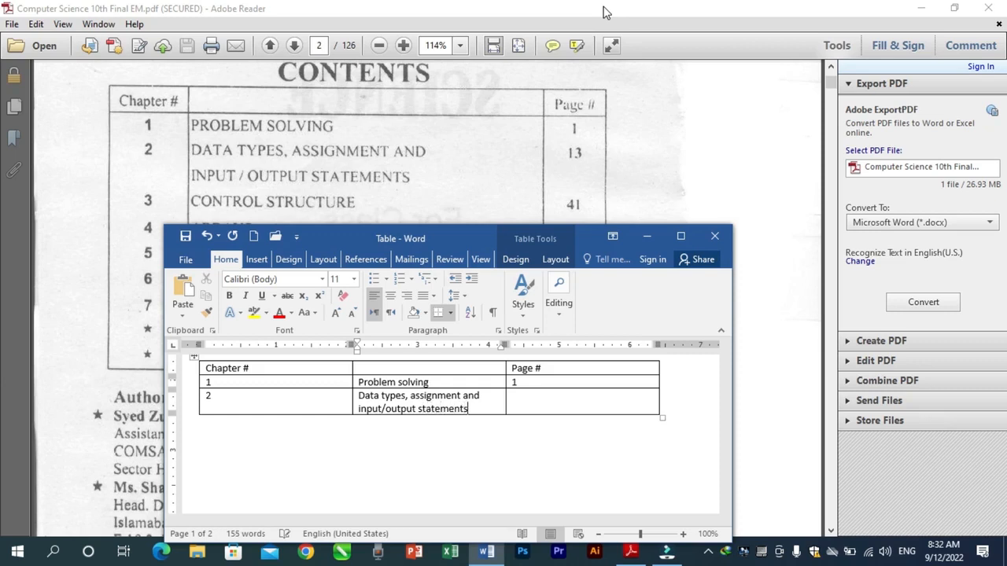
pyautogui.press('Tab')
pyautogui.write('13')
pyautogui.press('Tab')
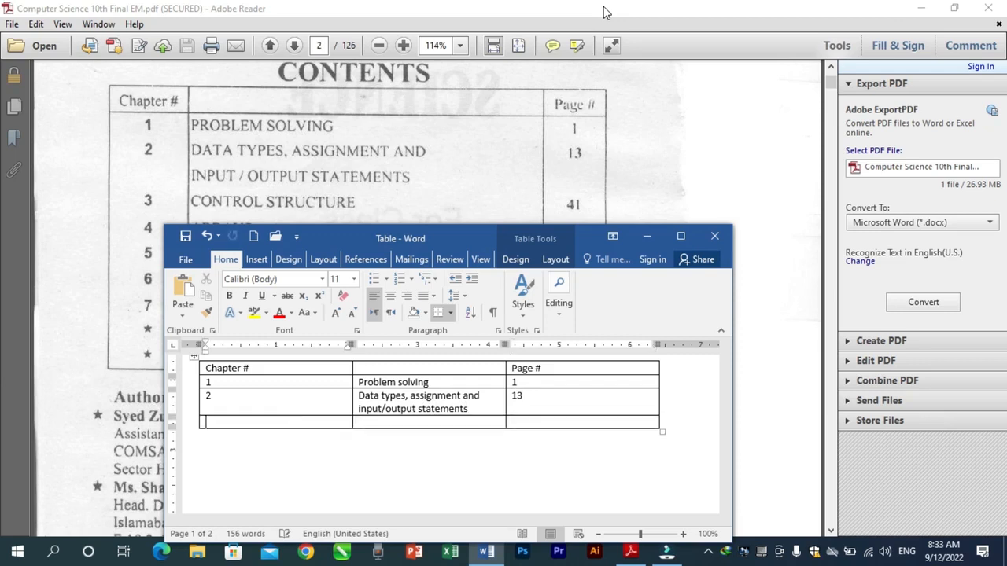
# Enter "3control structure" in the first cell of the third chapter row and move "control structure" into the middle cell.
pyautogui.write('3control structure')
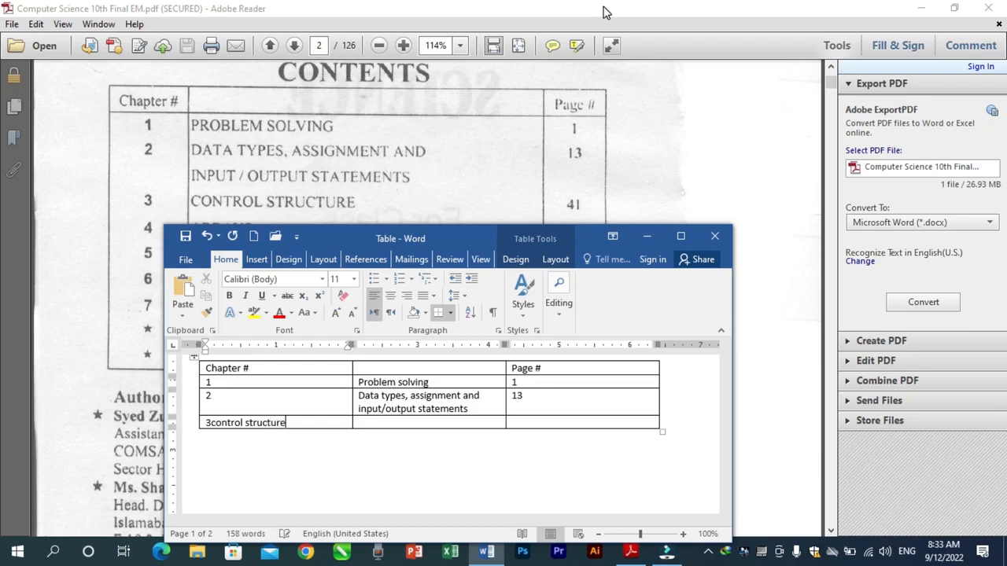
pyautogui.press('Tab')
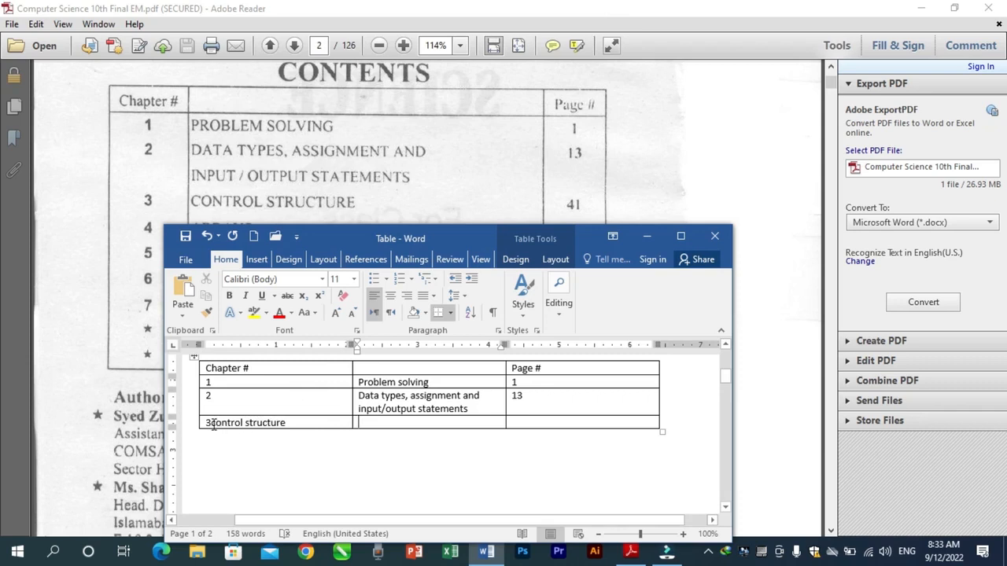
pyautogui.moveTo(208, 423); pyautogui.dragTo(284, 424)
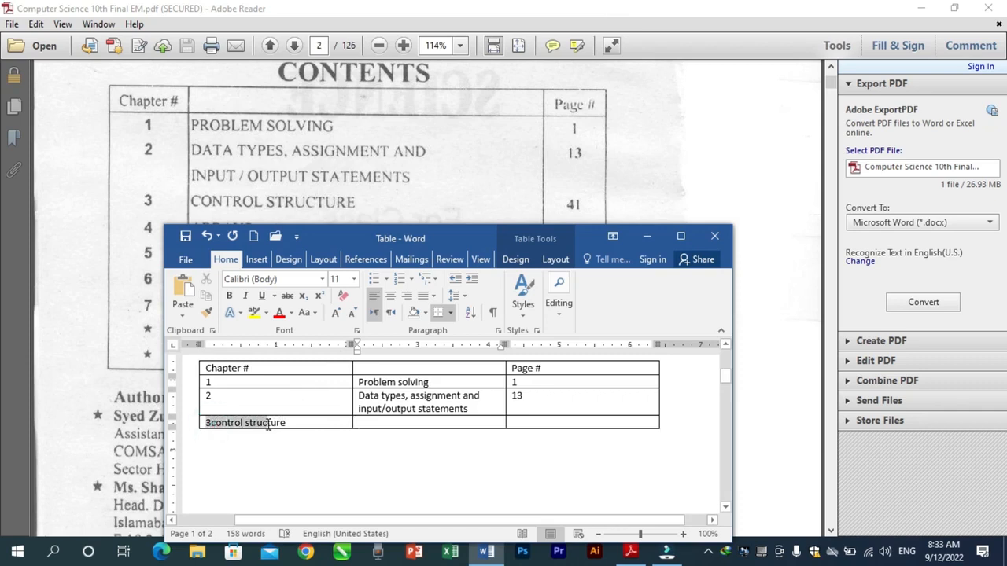
pyautogui.click(290, 423)
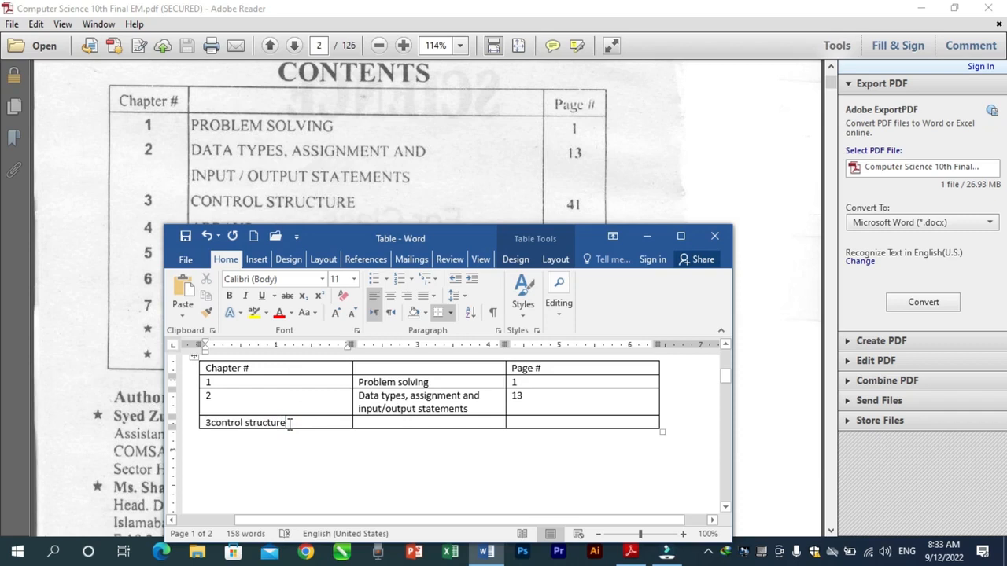
pyautogui.hotkey('shift', 'Left')
pyautogui.hotkey('shift', 'Left')
pyautogui.hotkey('shift', 'Left')
pyautogui.hotkey('shift', 'Left')
pyautogui.hotkey('shift', 'Left')
pyautogui.hotkey('shift', 'Left')
pyautogui.hotkey('shift', 'Left')
pyautogui.hotkey('shift', 'Left')
pyautogui.hotkey('shift', 'Left')
pyautogui.hotkey('shift', 'Left')
pyautogui.hotkey('shift', 'Left')
pyautogui.hotkey('shift', 'Left')
pyautogui.hotkey('shift', 'Left')
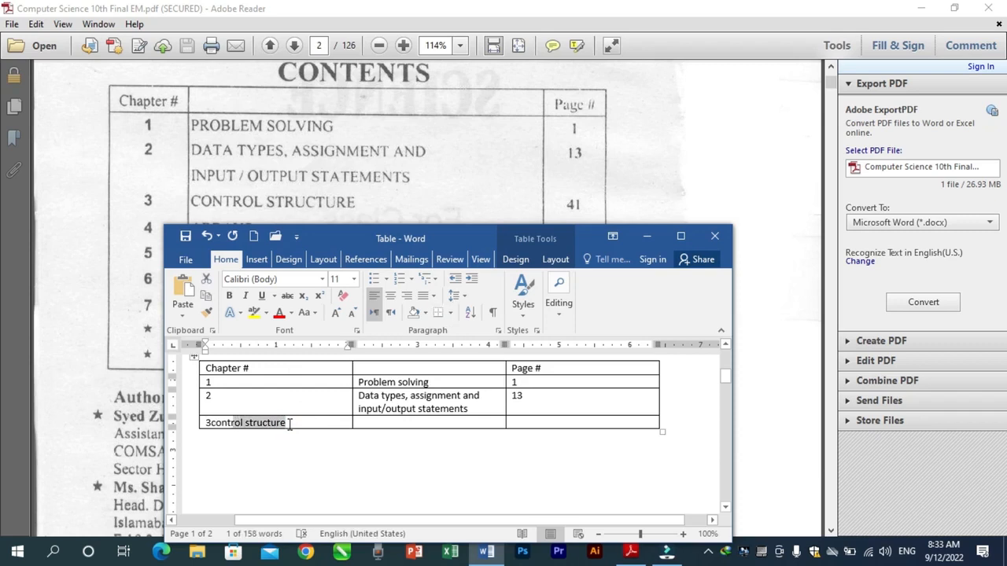
pyautogui.hotkey('shift', 'Left')
pyautogui.hotkey('shift', 'Left')
pyautogui.hotkey('shift', 'Left')
pyautogui.hotkey('shift', 'Left')
pyautogui.hotkey('ctrl', 'x')
pyautogui.click(378, 424)
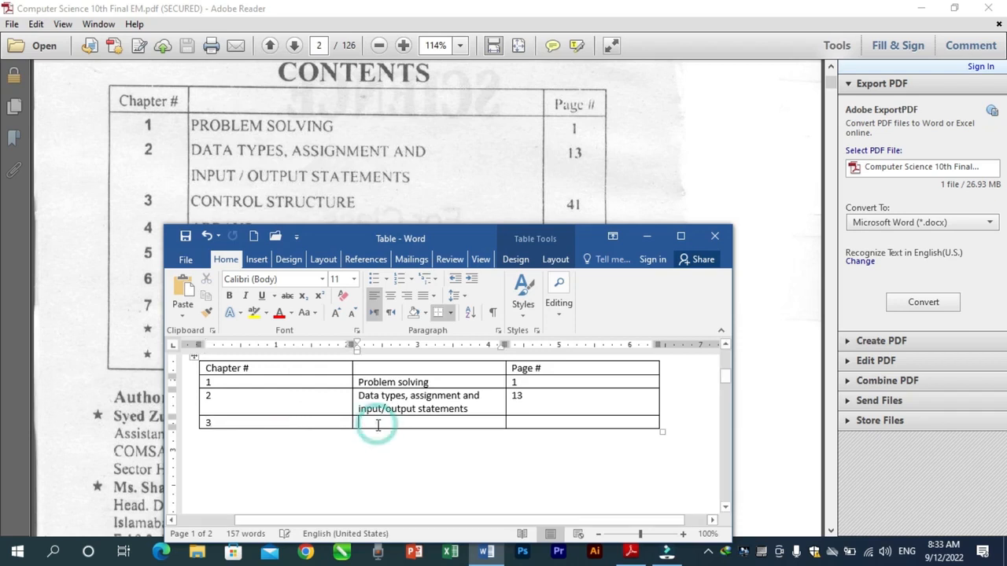
pyautogui.hotkey('ctrl', 'v')
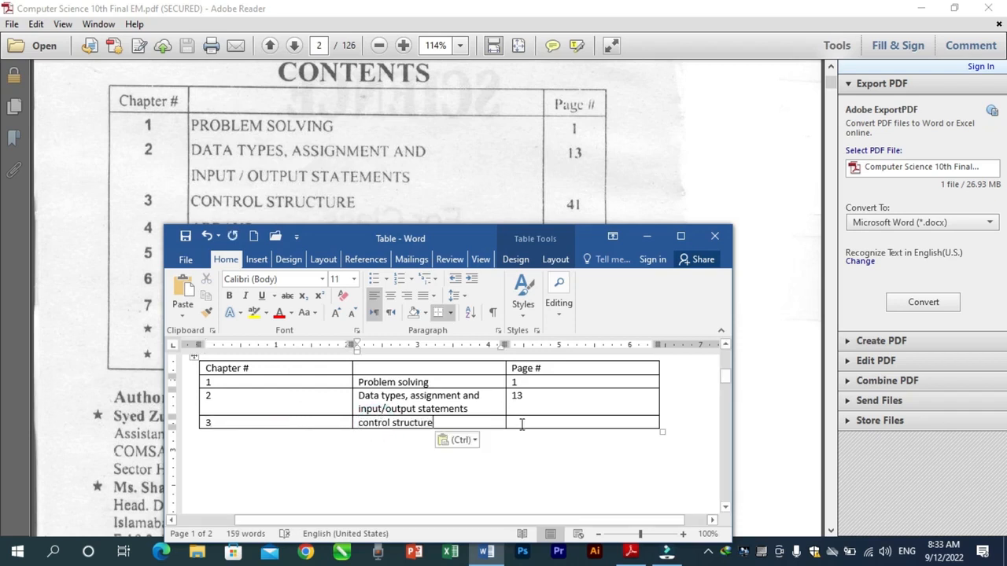
# Enter page 41 in the third chapter row of the contents table and add another row.
pyautogui.click(522, 424)
pyautogui.write('41')
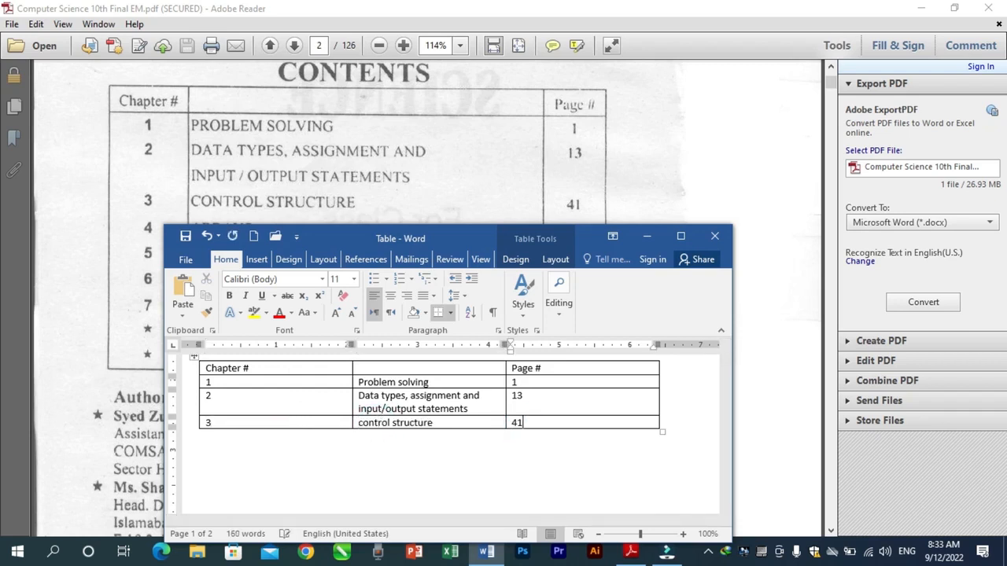
pyautogui.press('Tab')
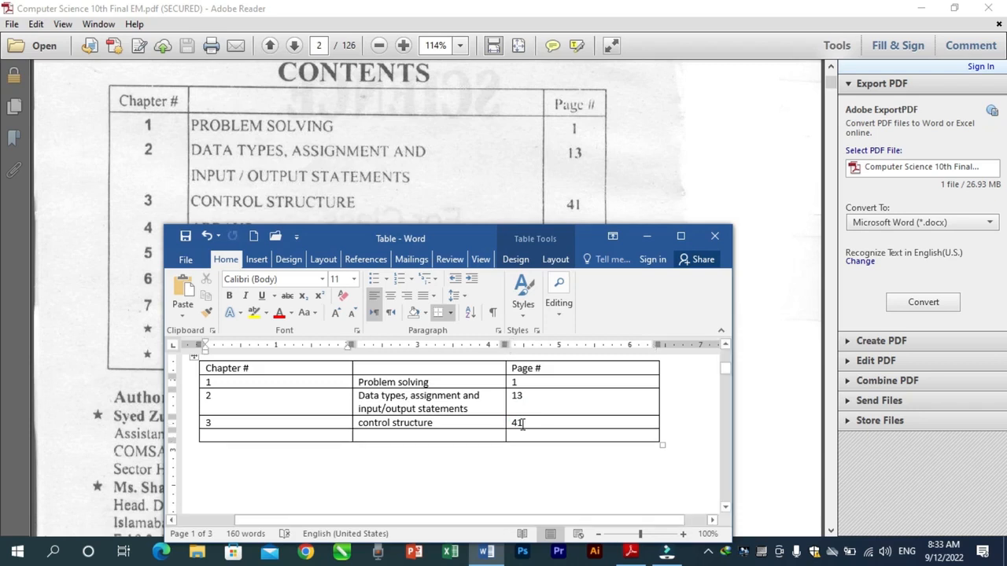
# Fill the fourth chapter row with 4, "Arrays" and page 53, moving the document window to uncover the PDF entry.
pyautogui.write('4')
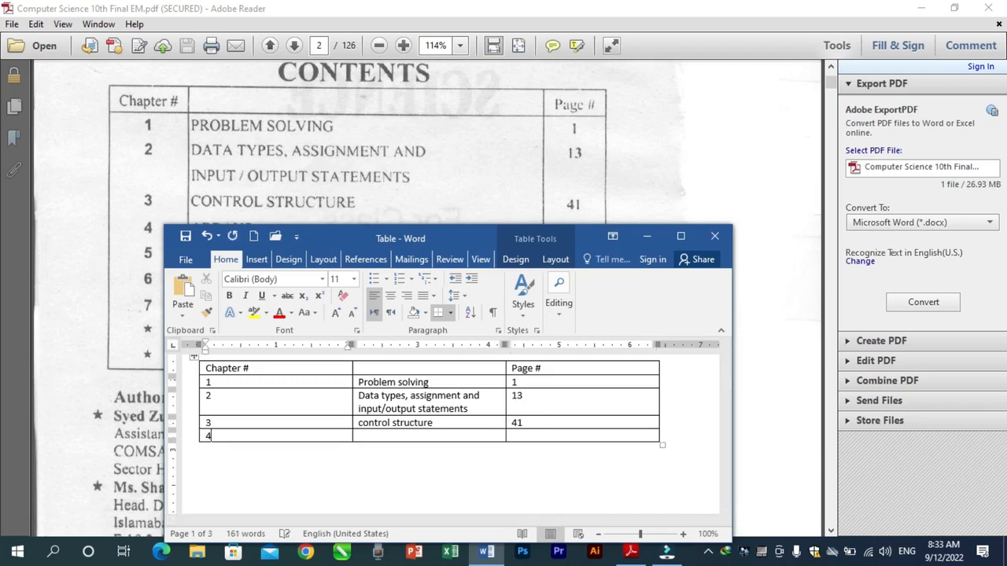
pyautogui.press('Tab')
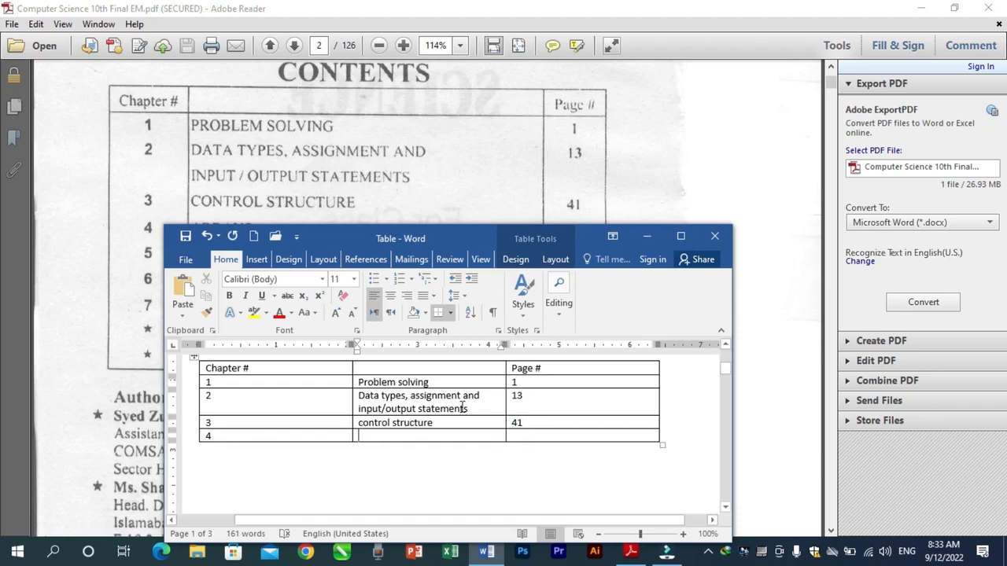
pyautogui.moveTo(451, 241); pyautogui.dragTo(450, 258)
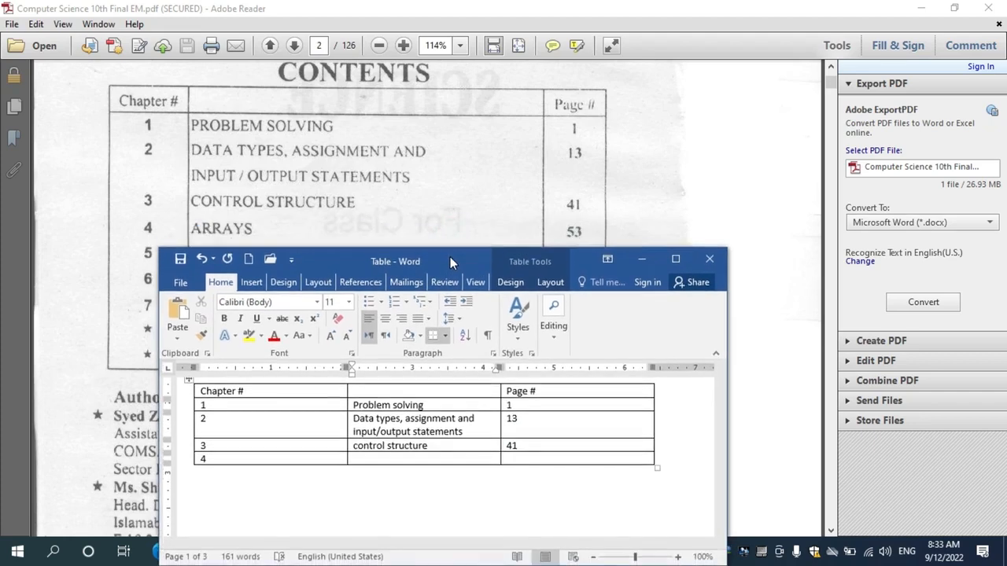
pyautogui.write('array')
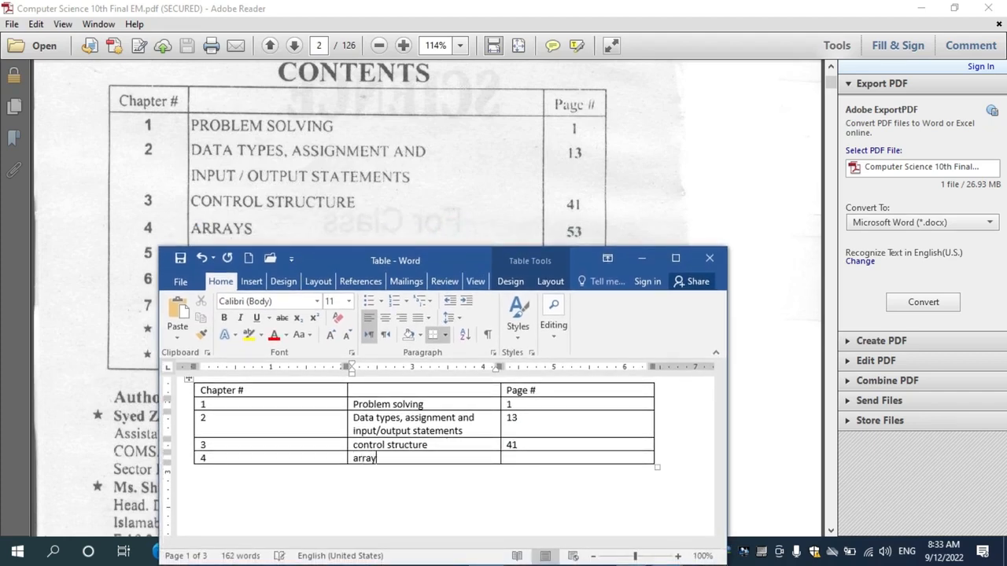
pyautogui.write('s')
pyautogui.press('Tab')
pyautogui.write('5')
# Uncover the chapter 5 entry in the PDF and add a row with 5, "Sub-program and file handling" and page 61.
pyautogui.moveTo(468, 259); pyautogui.dragTo(463, 282)
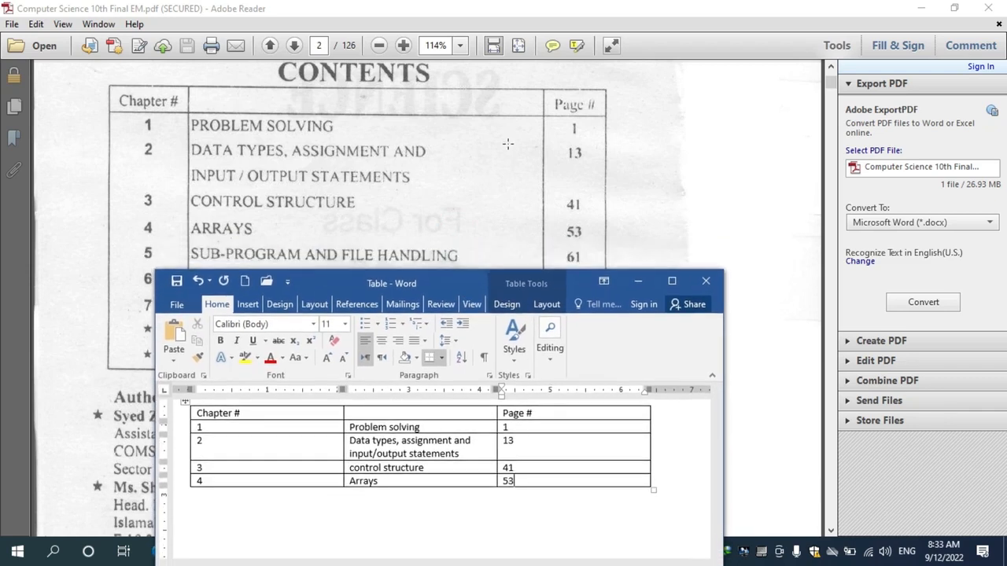
pyautogui.press('Tab')
pyautogui.write('5')
pyautogui.press('Tab')
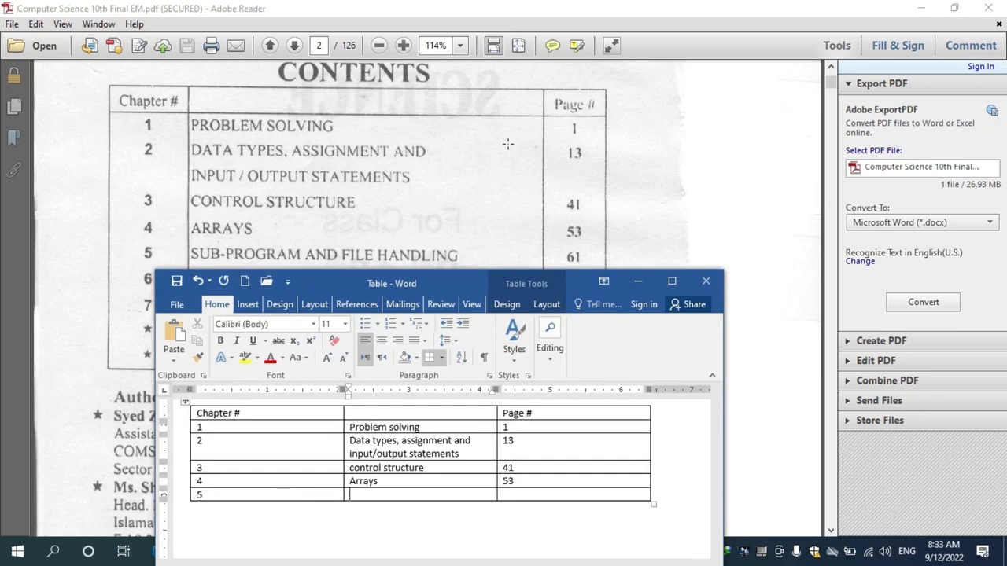
pyautogui.write('sub-program and file ')
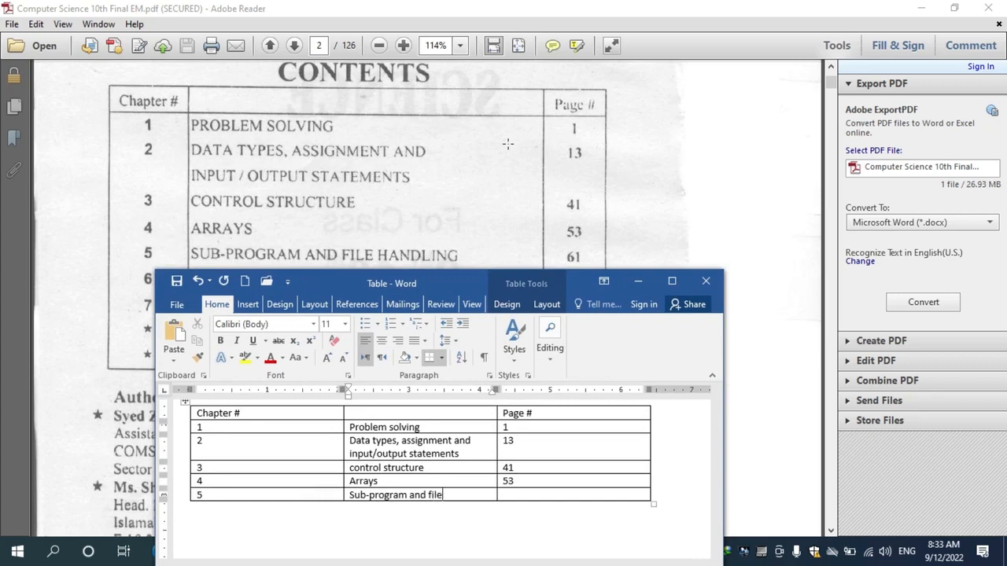
pyautogui.write('handling')
pyautogui.press('Tab')
pyautogui.write('61')
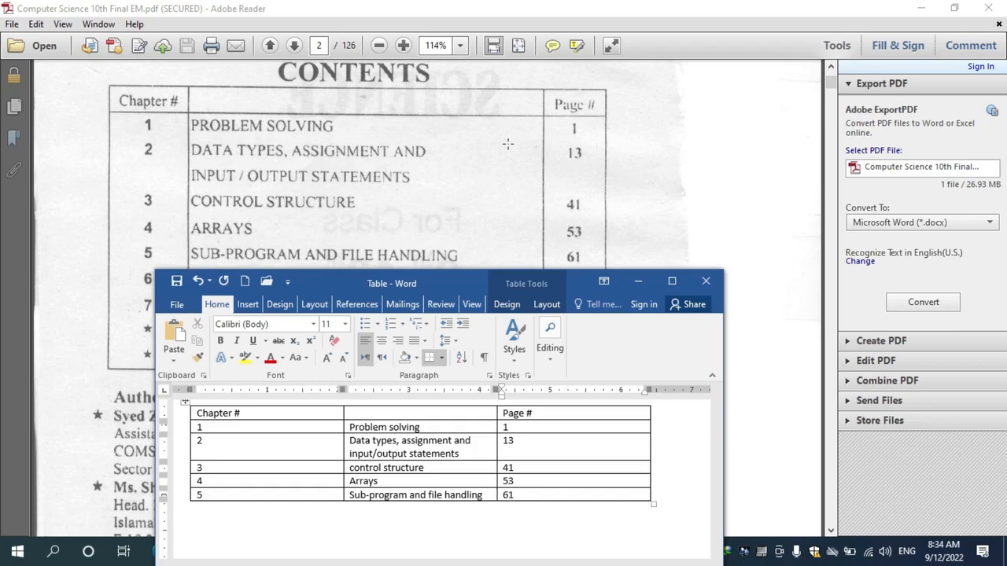
# Arrange the PDF and the document window so the entries for chapters 6 and 7 show above the contents table.
pyautogui.click(405, 283)
pyautogui.moveTo(437, 282); pyautogui.dragTo(441, 295)
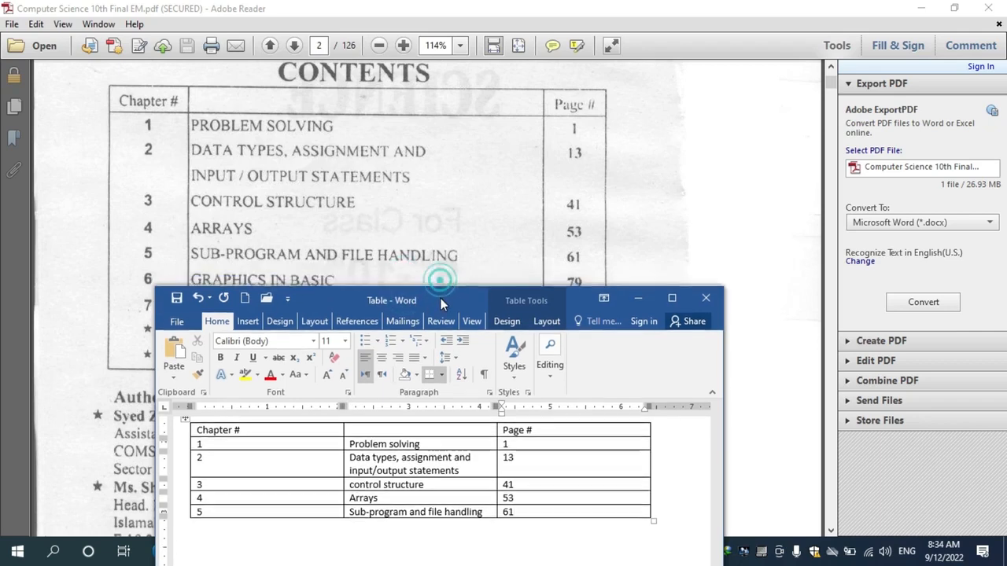
pyautogui.click(830, 531)
pyautogui.click(832, 531)
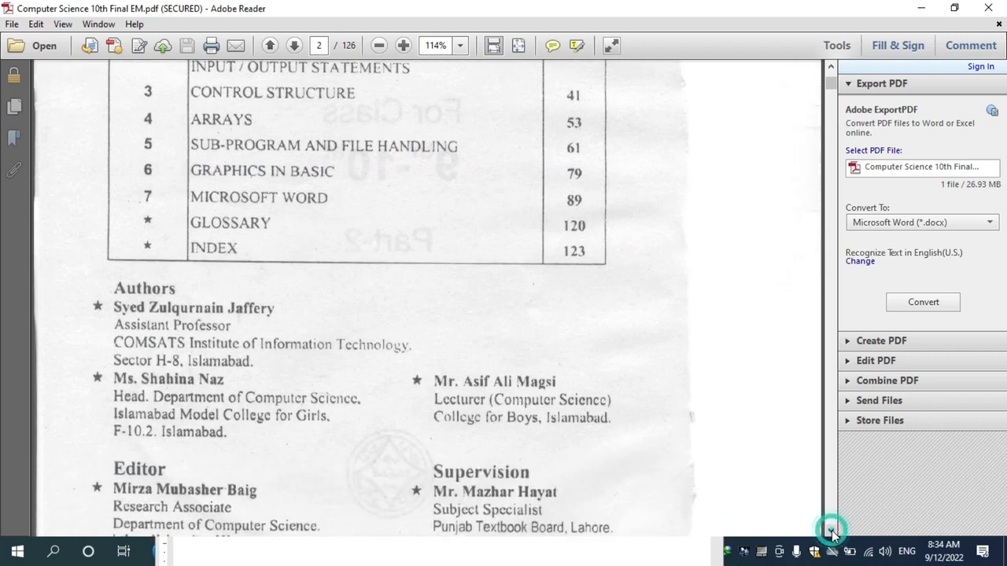
pyautogui.click(831, 532)
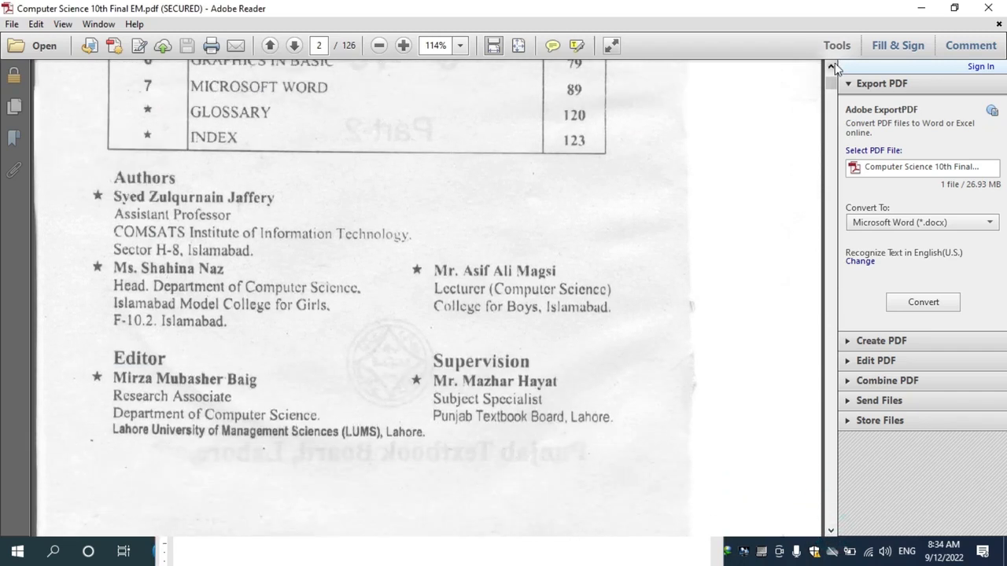
pyautogui.click(831, 67)
pyautogui.click(831, 67)
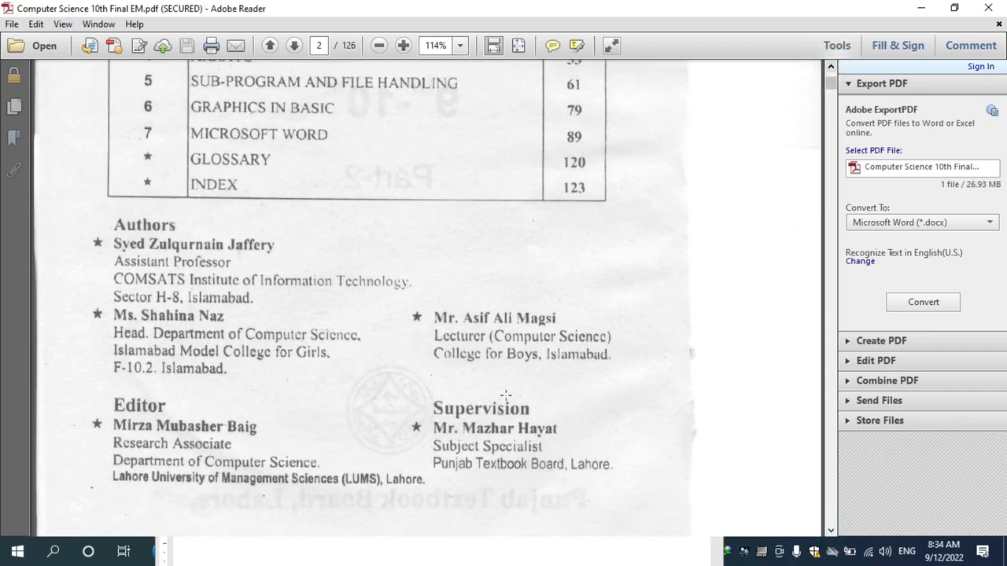
pyautogui.click(921, 8)
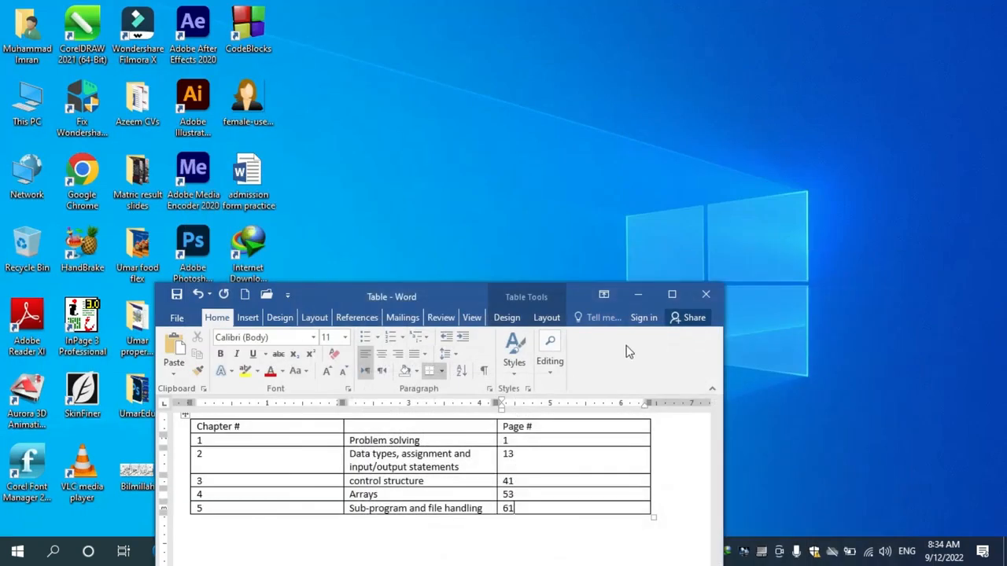
pyautogui.click(640, 296)
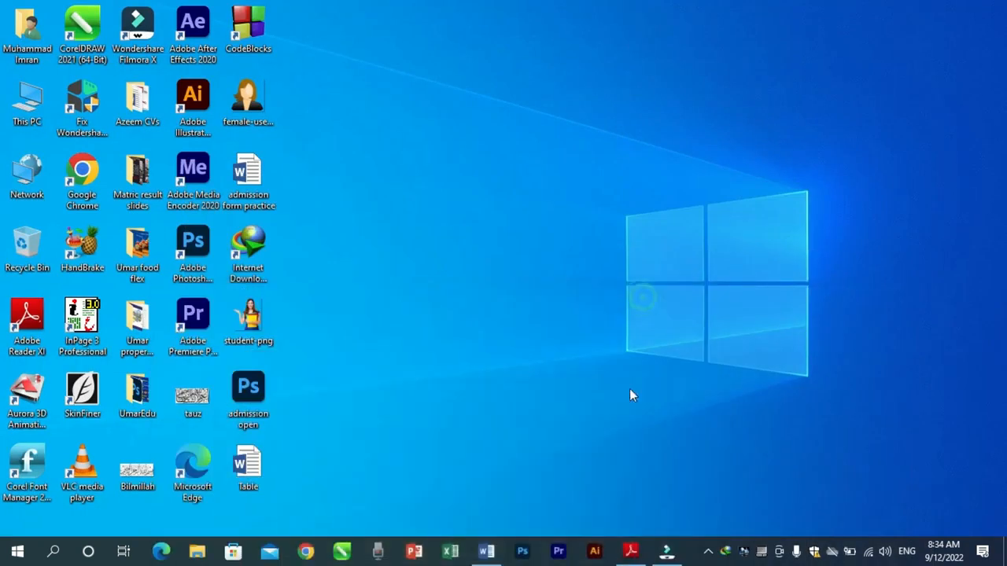
pyautogui.click(630, 551)
pyautogui.click(486, 550)
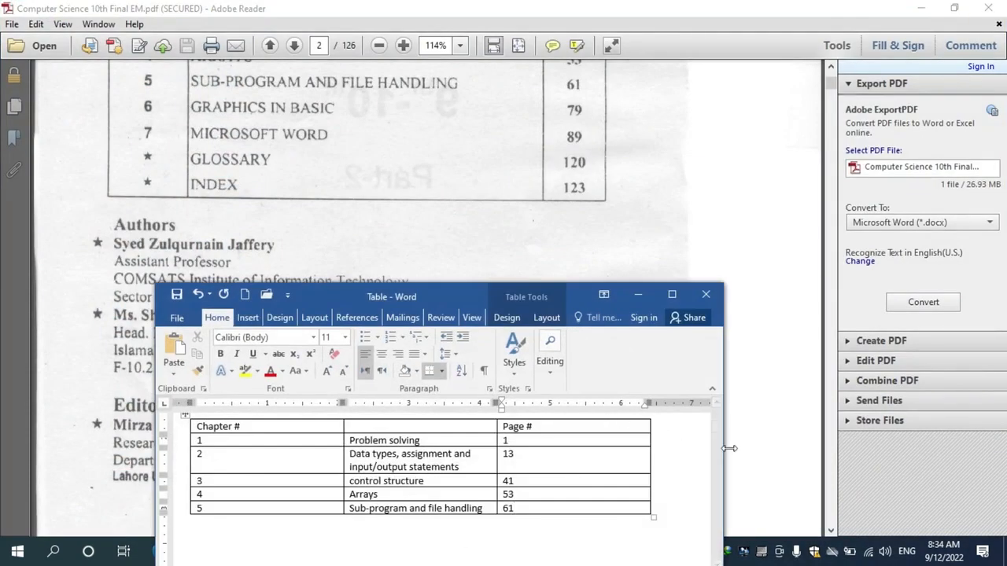
pyautogui.moveTo(483, 298); pyautogui.dragTo(464, 214)
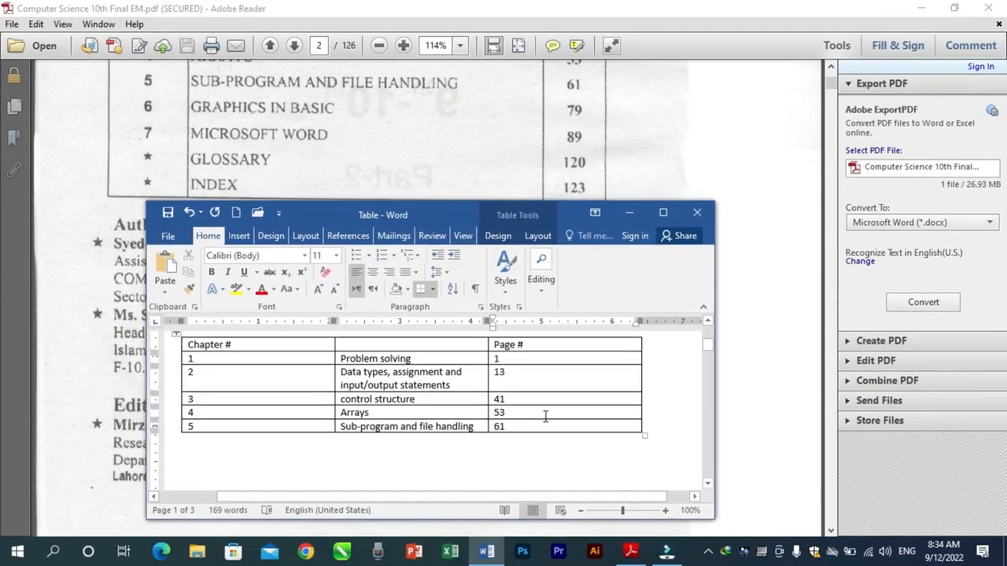
# Add a row to the contents table and fill it with 6, "Graphics in basic" and page 79.
pyautogui.press('Tab')
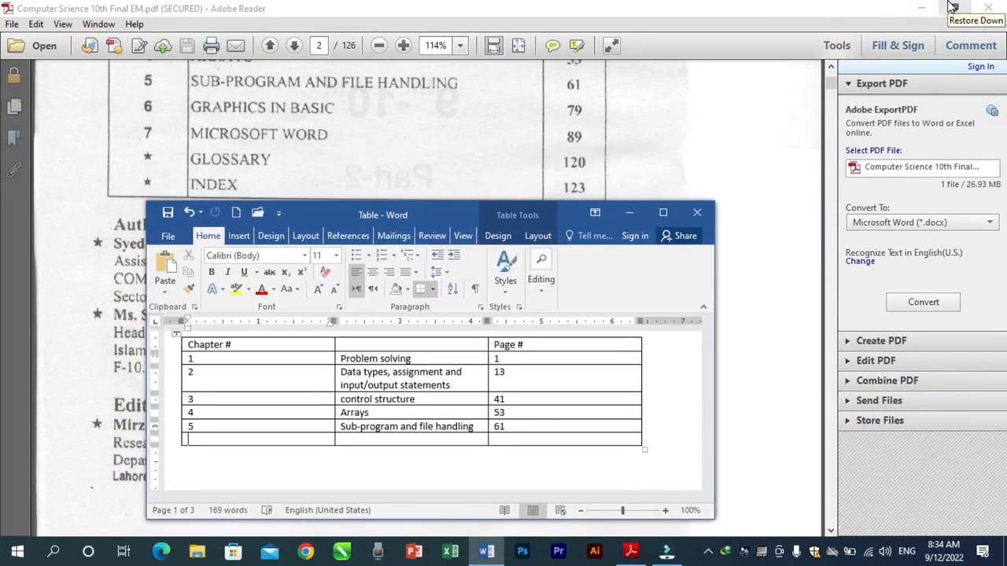
pyautogui.write('6')
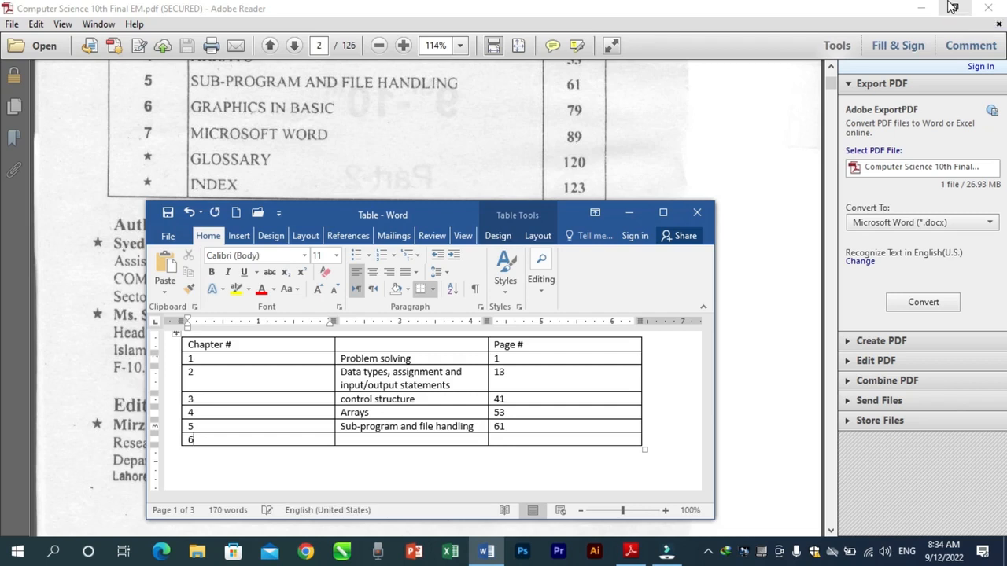
pyautogui.press('Tab')
pyautogui.write('graphics in')
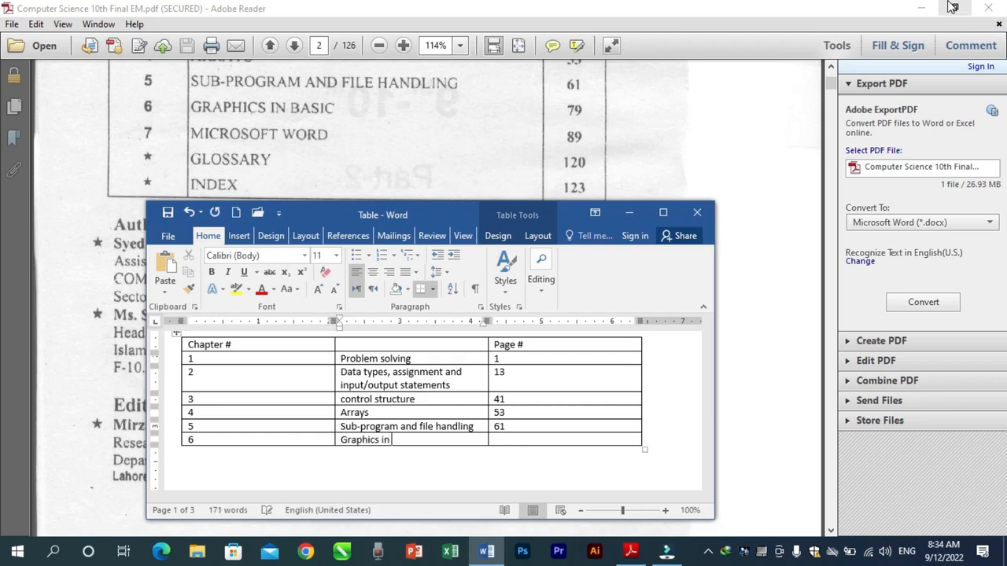
pyautogui.write(' basix')
pyautogui.press('Tab')
pyautogui.write('79')
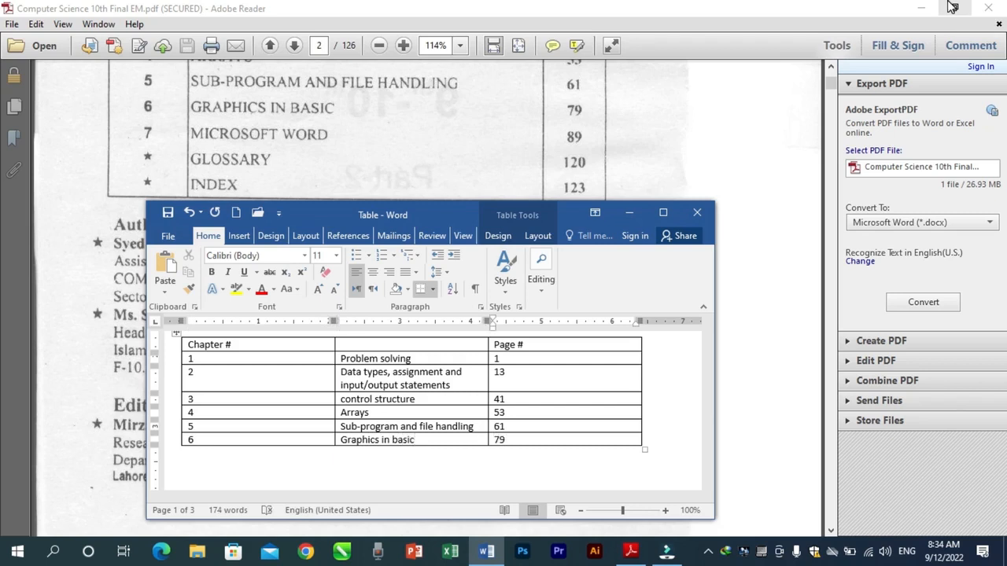
# Add a row to the contents table and fill it with 7, "Microsoft word" and page 89.
pyautogui.press('Tab')
pyautogui.write('7')
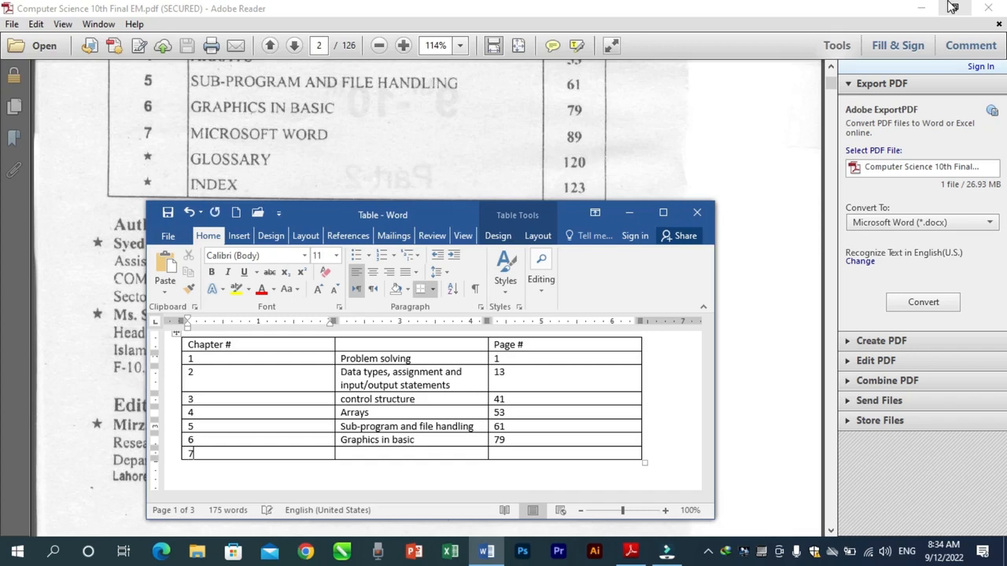
pyautogui.write('micro')
pyautogui.press('BackSpace')
pyautogui.press('BackSpace')
pyautogui.write('o')
pyautogui.press('BackSpace')
pyautogui.write('soft')
pyautogui.press('Tab')
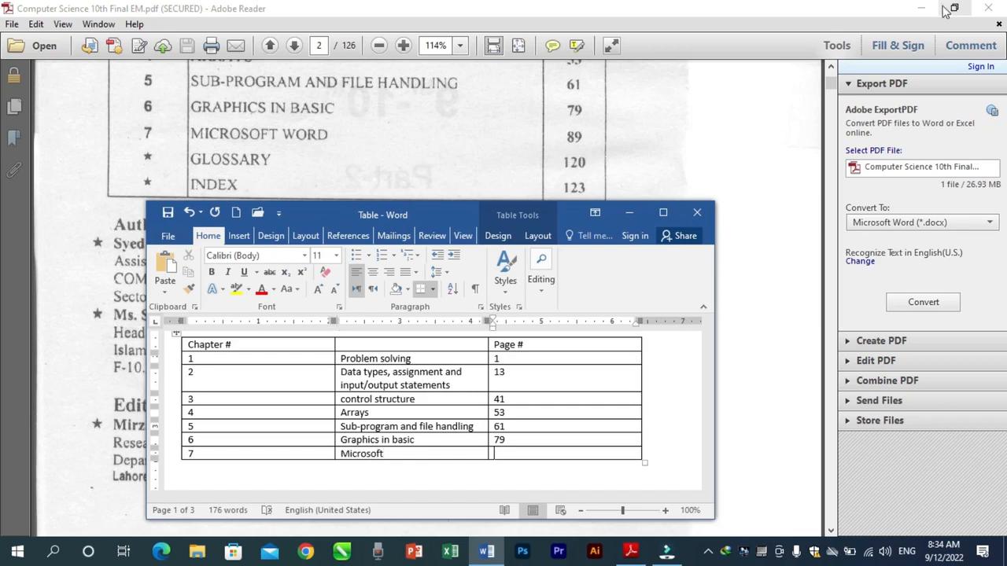
pyautogui.click(407, 456)
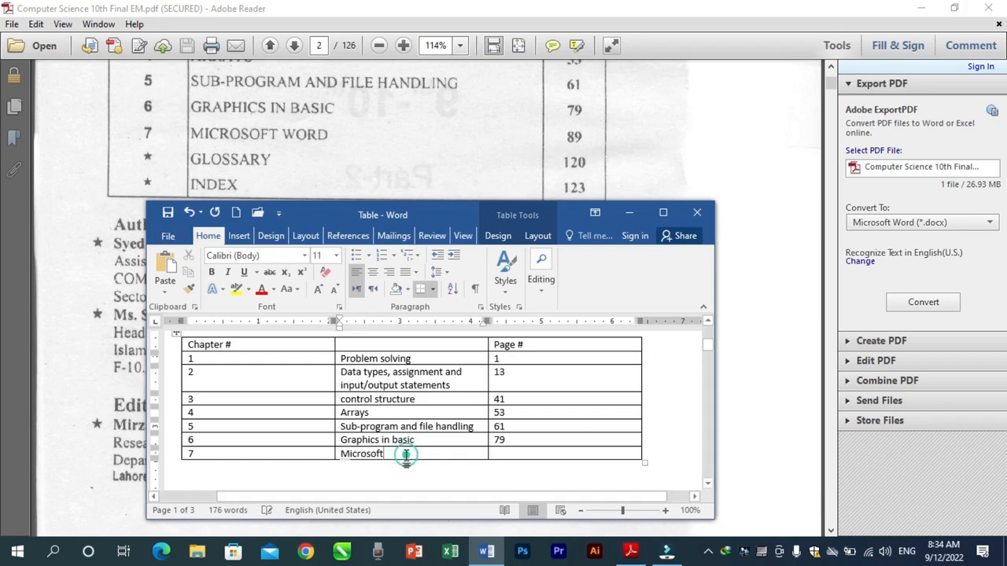
pyautogui.write('word')
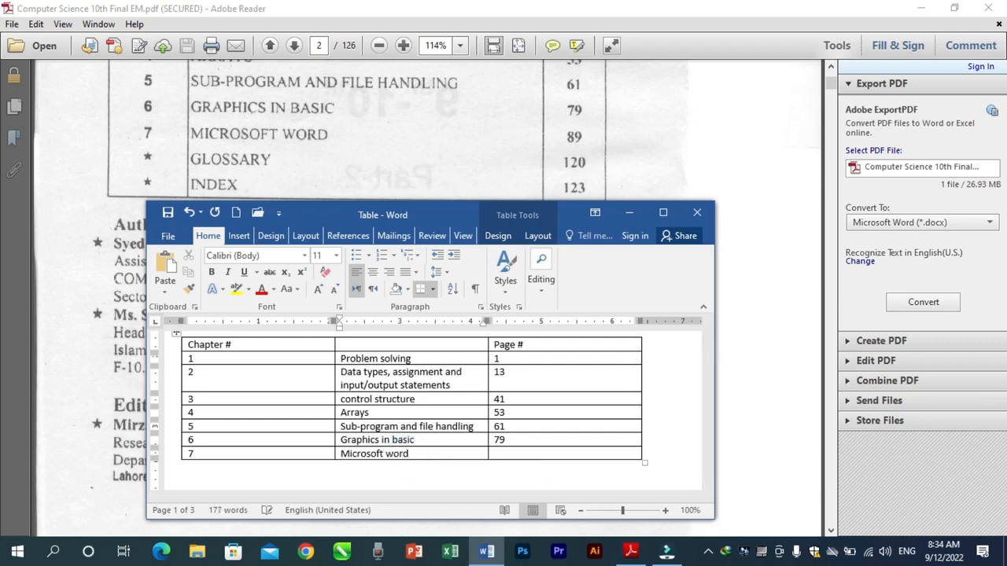
pyautogui.press('Tab')
pyautogui.write('89')
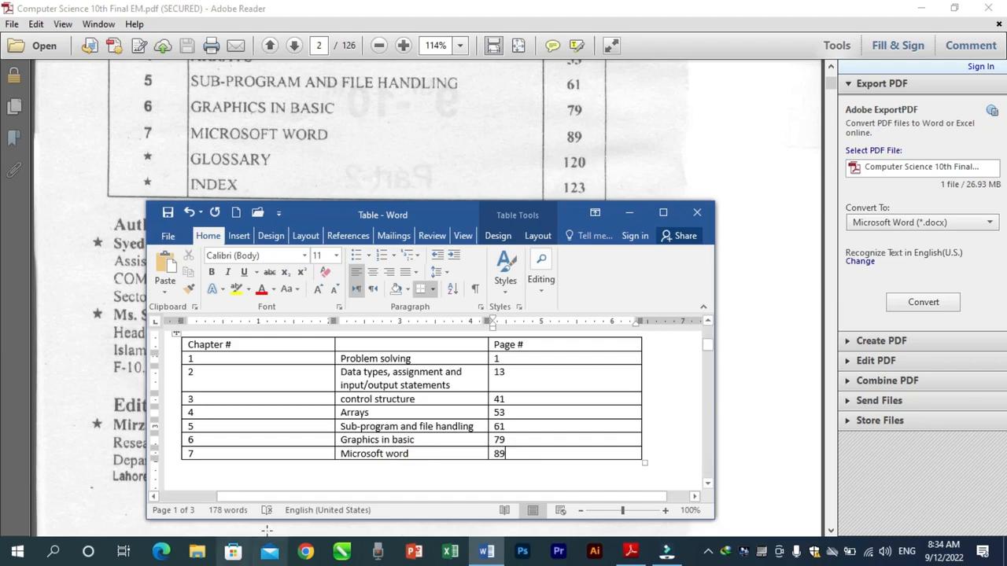
# Maximize the document window, make the "Contents" heading above the table 14 pt bold, and end it with a colon.
pyautogui.click(662, 214)
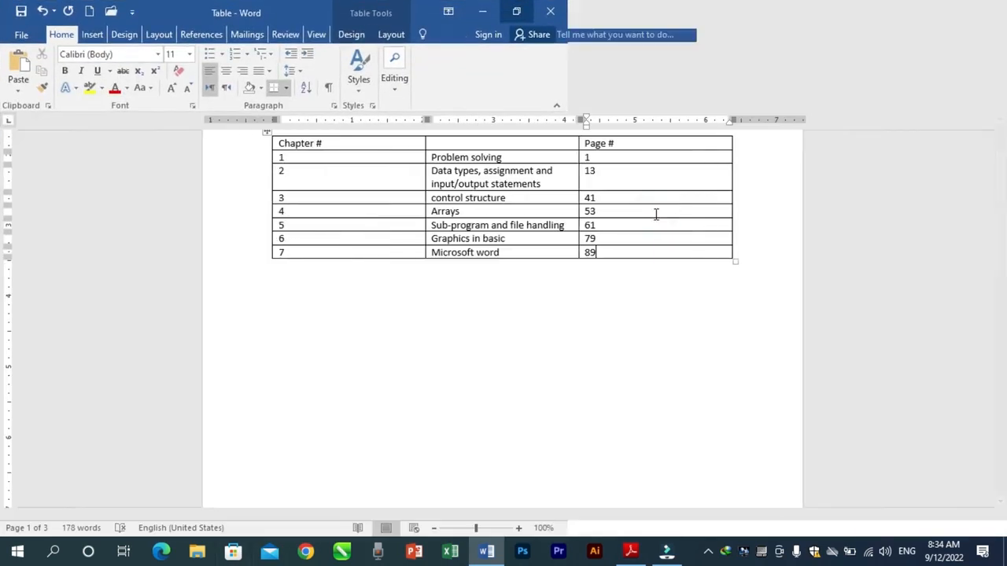
pyautogui.moveTo(1002, 206); pyautogui.dragTo(1001, 179)
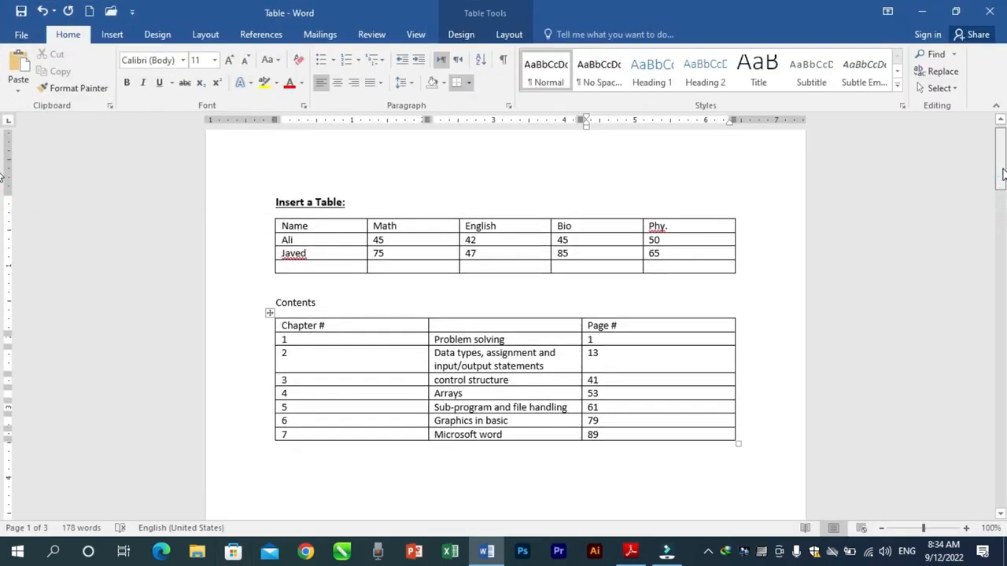
pyautogui.click(216, 305)
pyautogui.click(229, 61)
pyautogui.click(228, 61)
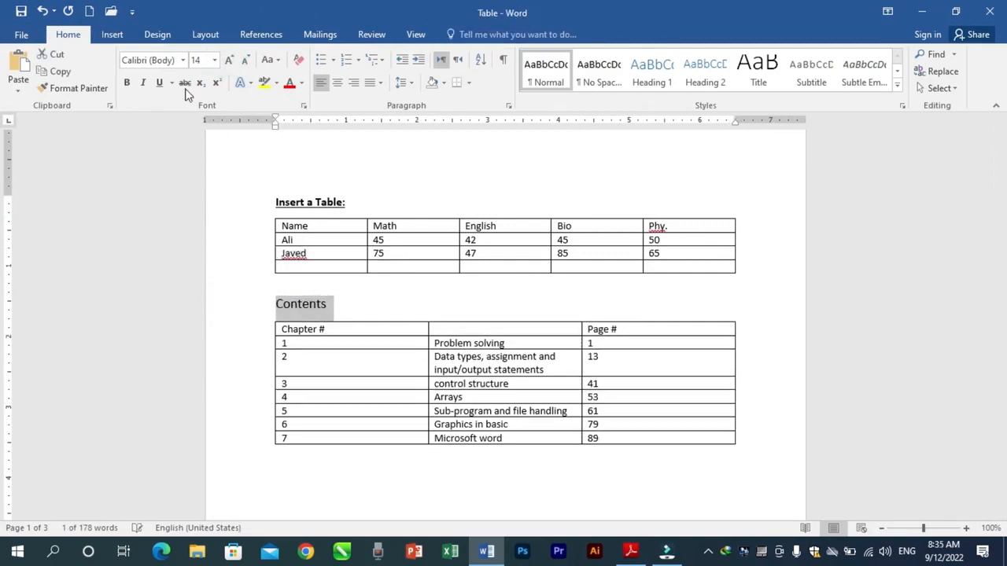
pyautogui.click(127, 82)
pyautogui.click(328, 303)
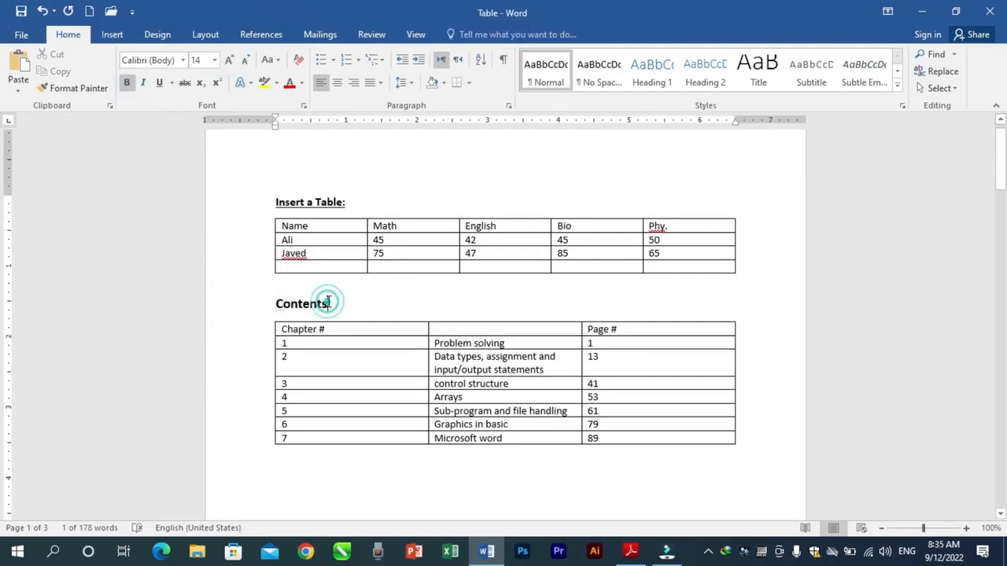
pyautogui.write(':')
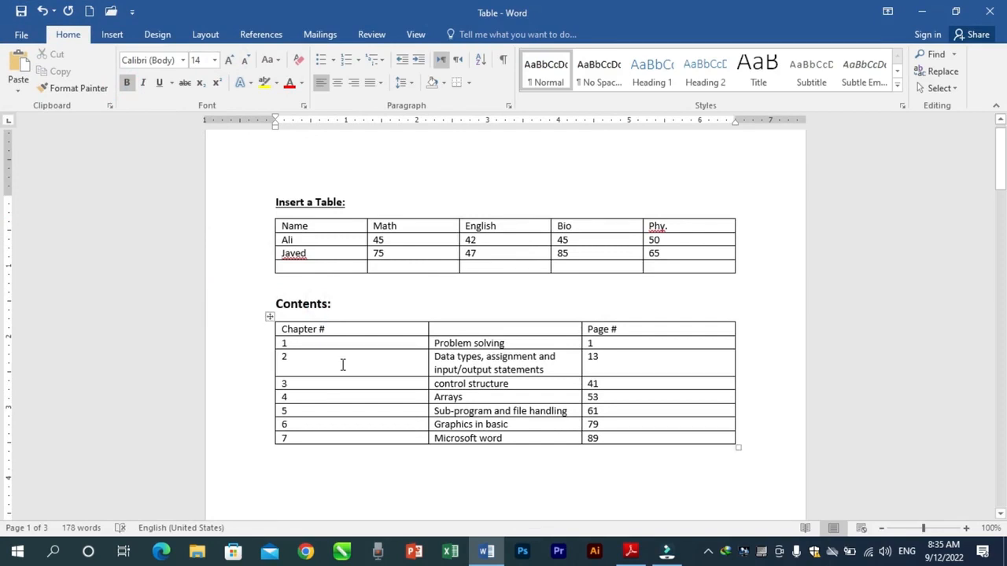
# Make the contents table's header row bold and enlarge its text to 14 pt.
pyautogui.click(216, 328)
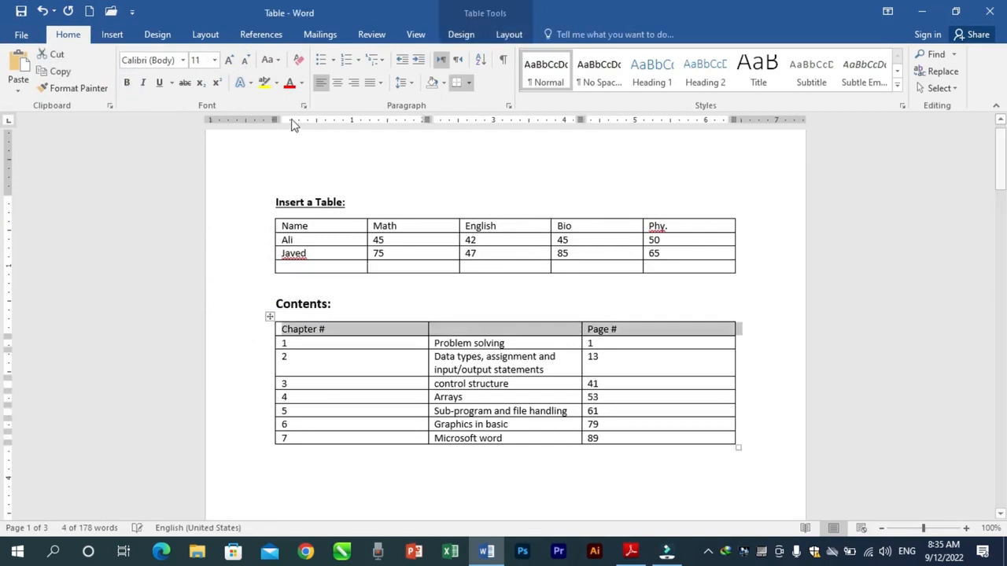
pyautogui.click(126, 82)
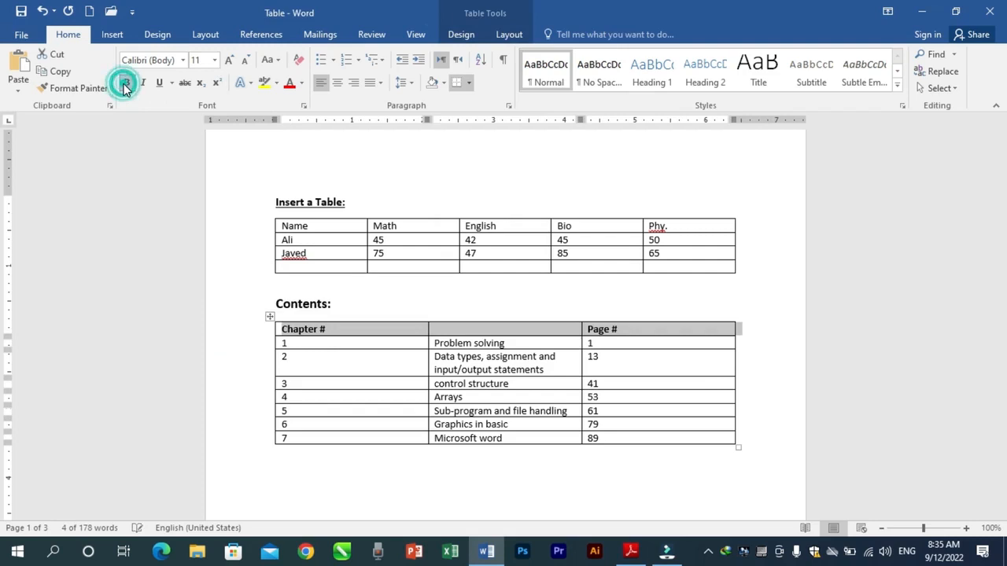
pyautogui.click(229, 60)
pyautogui.click(229, 60)
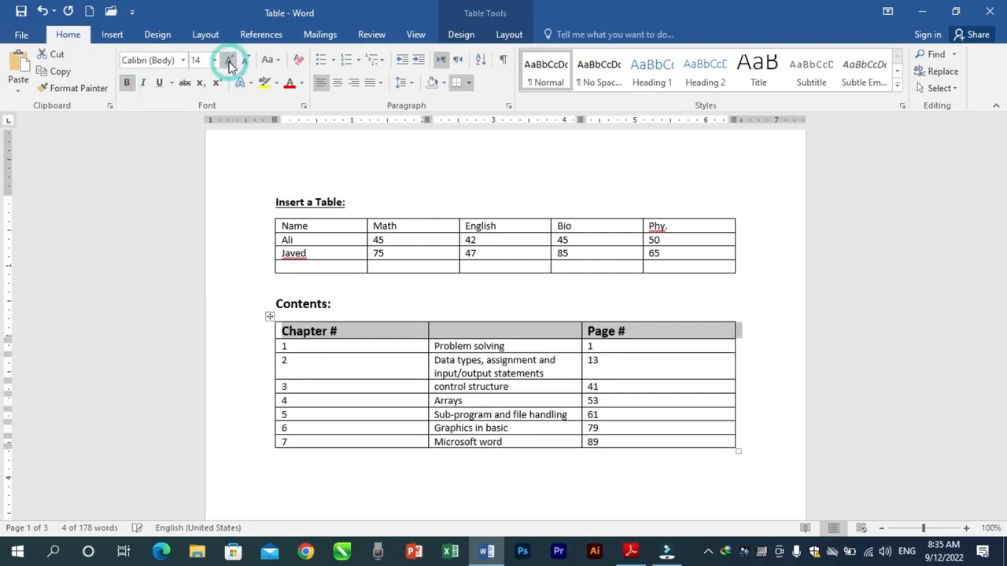
pyautogui.click(505, 465)
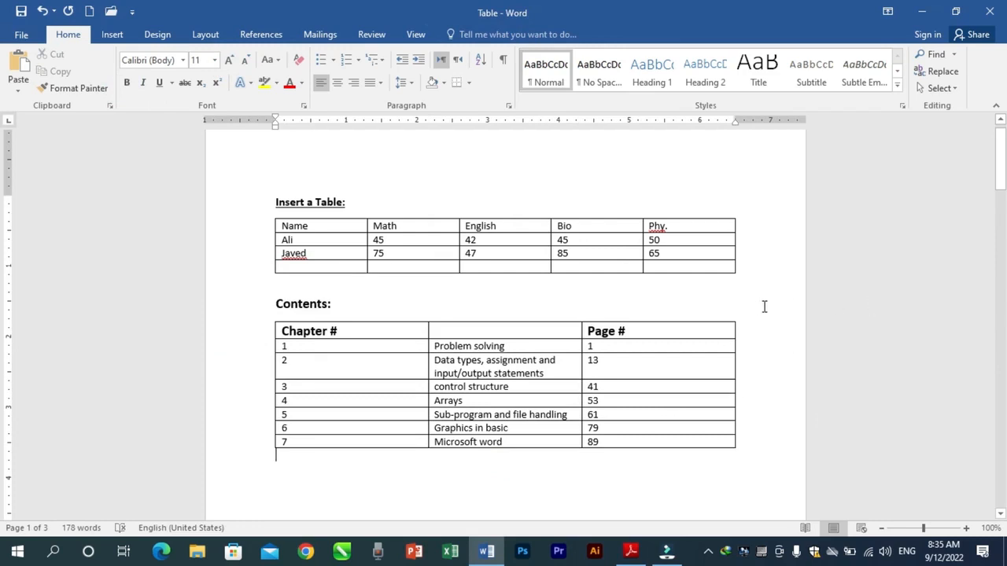
pyautogui.moveTo(998, 150); pyautogui.dragTo(1003, 194)
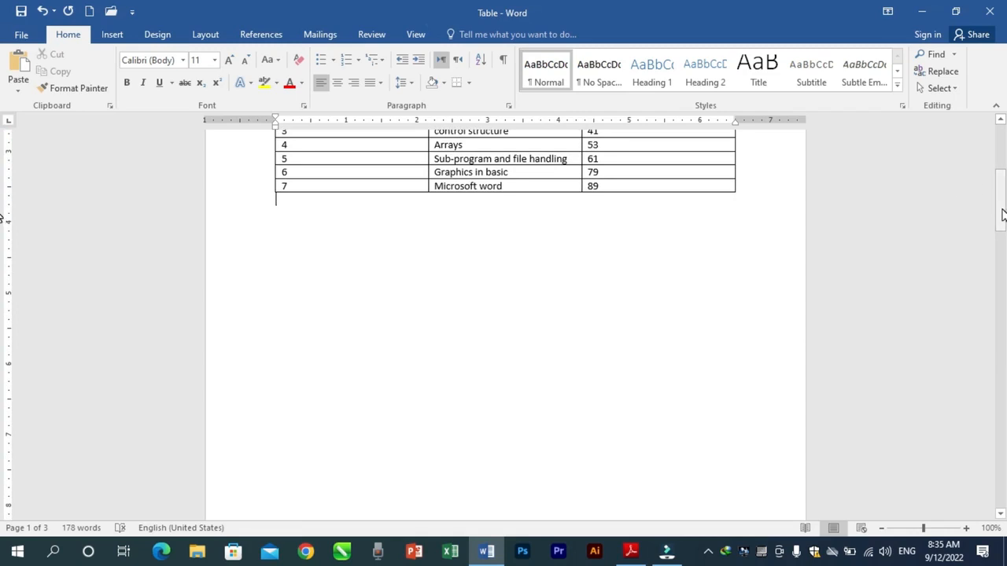
pyautogui.moveTo(1003, 215); pyautogui.dragTo(1003, 163)
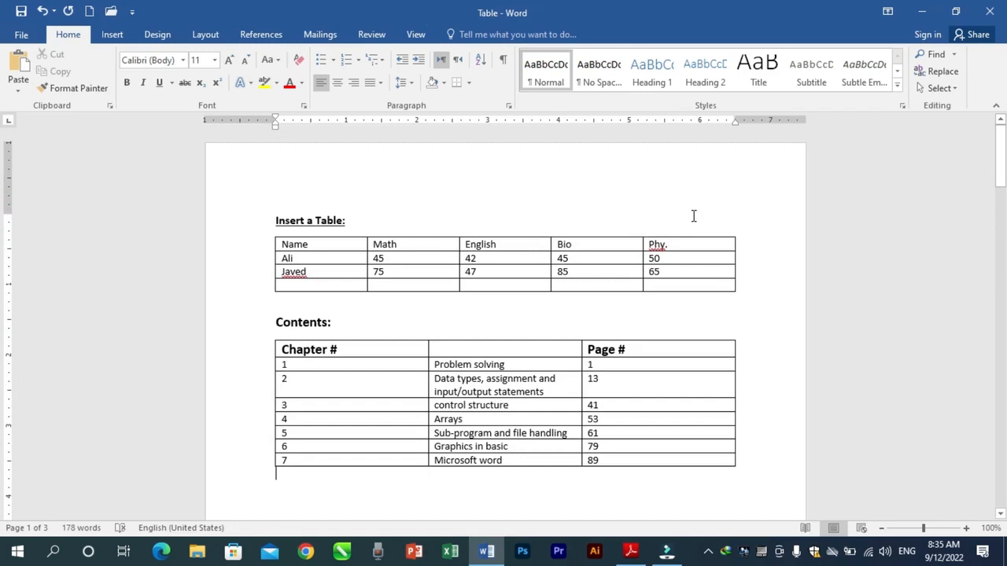
# Place the cursor in the contents table, in its heading and in the marks table to check when the table tools are available.
pyautogui.click(374, 350)
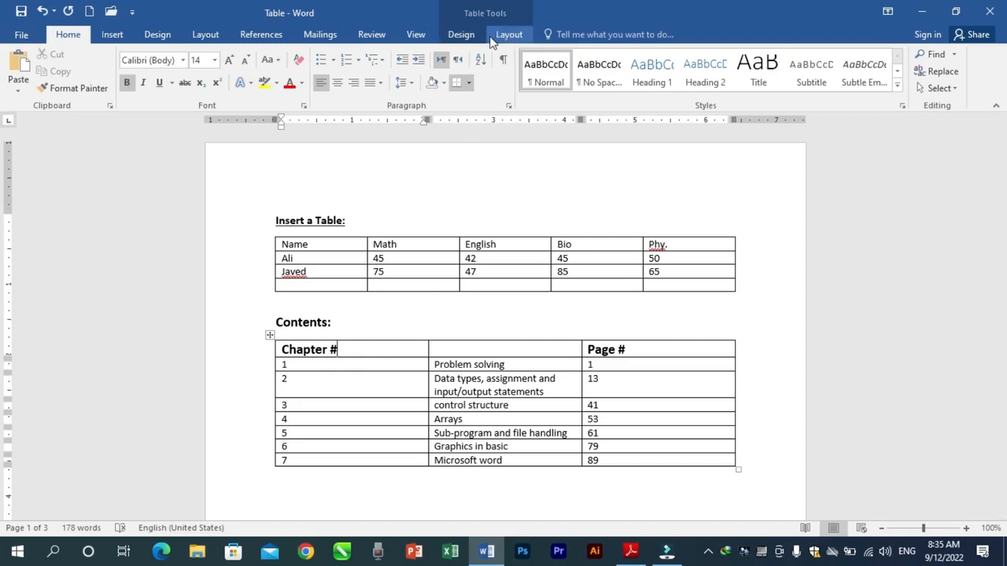
pyautogui.click(347, 321)
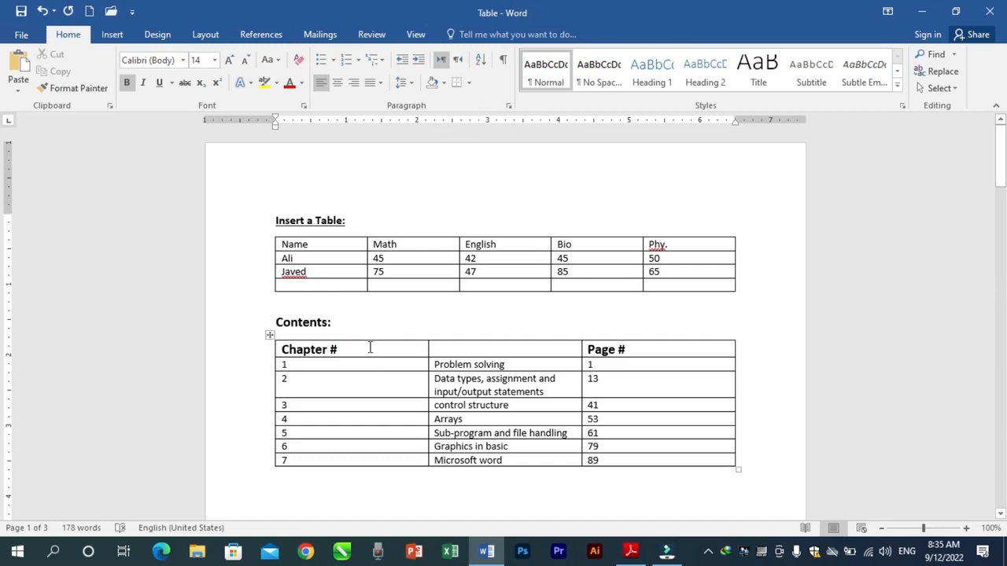
pyautogui.click(369, 350)
pyautogui.click(394, 263)
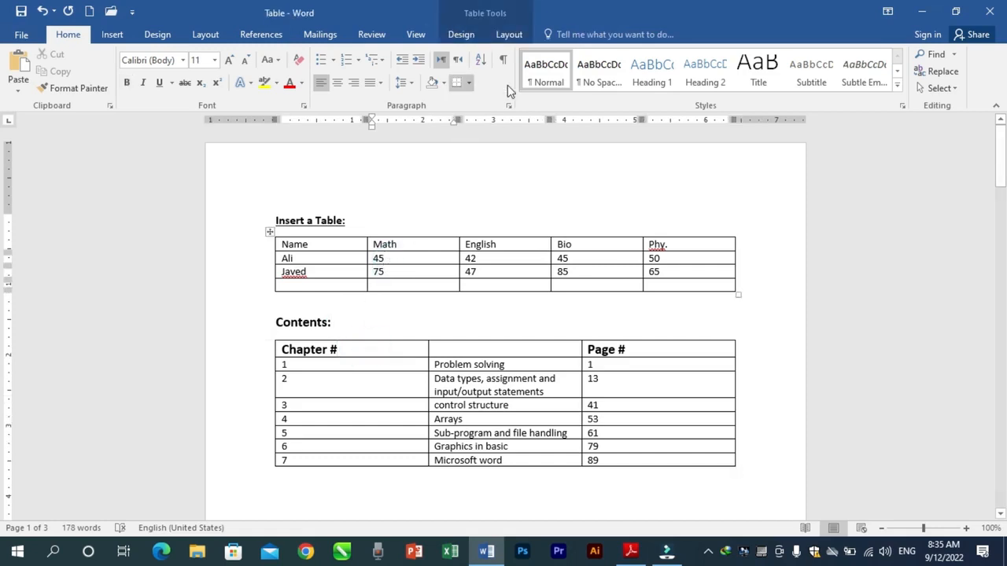
# Examine the marks table's design options, including pen colors and the Plain Table 5 style preview, and its layout tools.
pyautogui.click(461, 35)
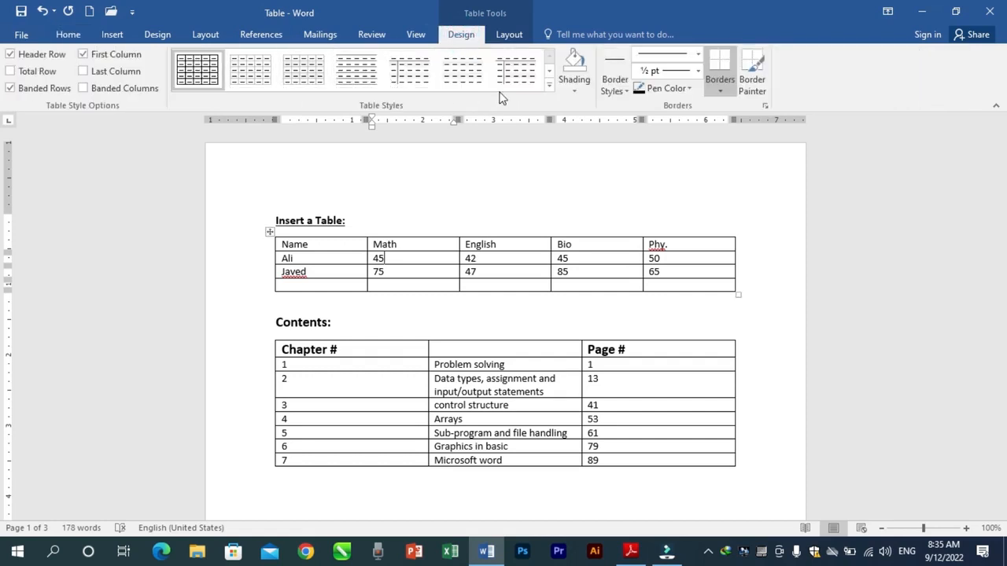
pyautogui.click(691, 89)
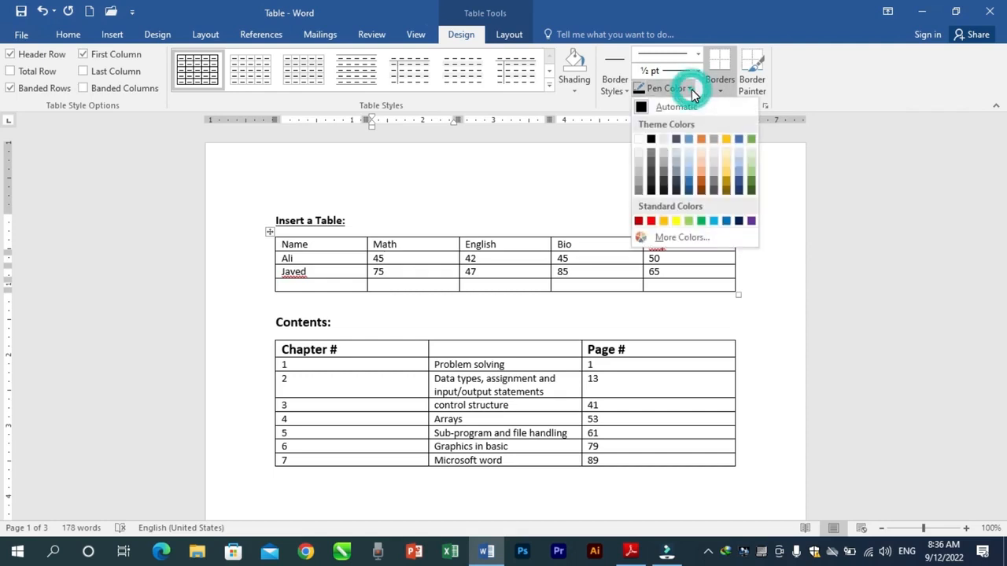
pyautogui.click(692, 89)
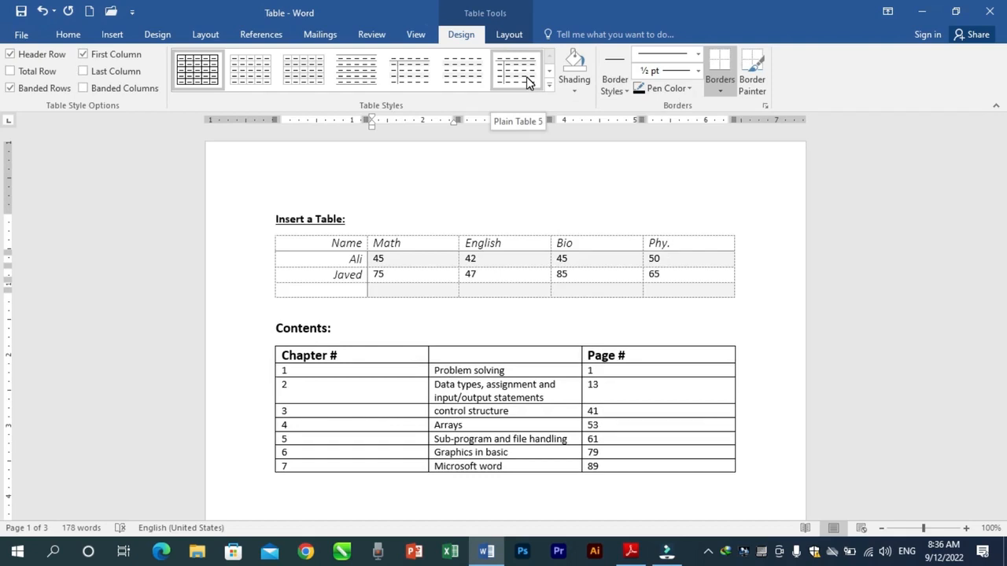
pyautogui.click(510, 35)
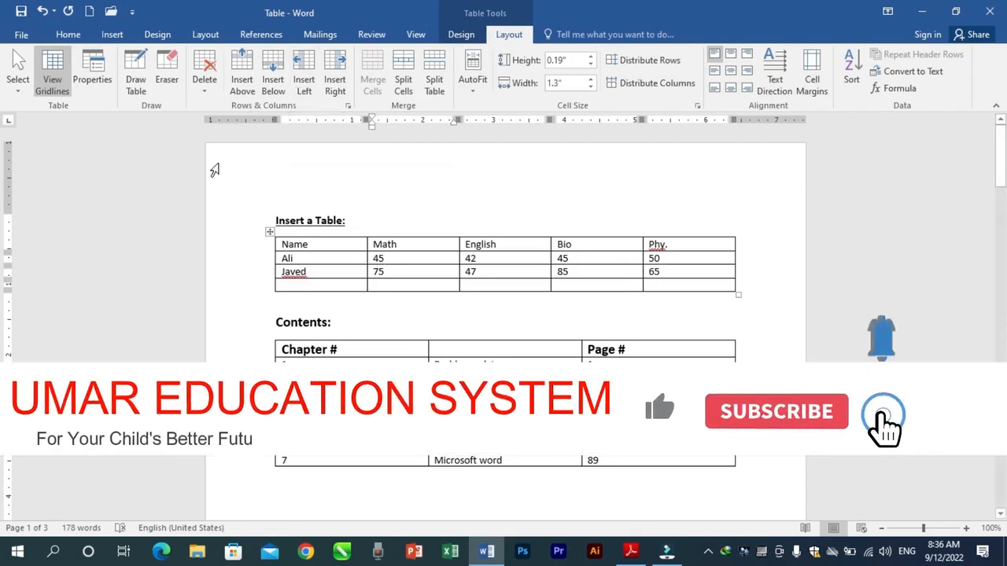
pyautogui.click(464, 34)
pyautogui.moveTo(1000, 165); pyautogui.dragTo(1003, 227)
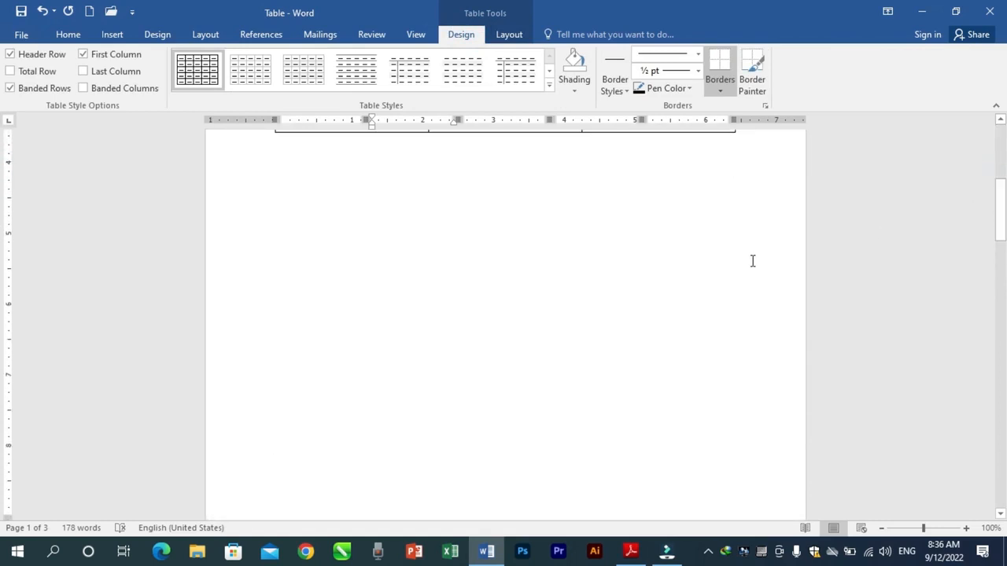